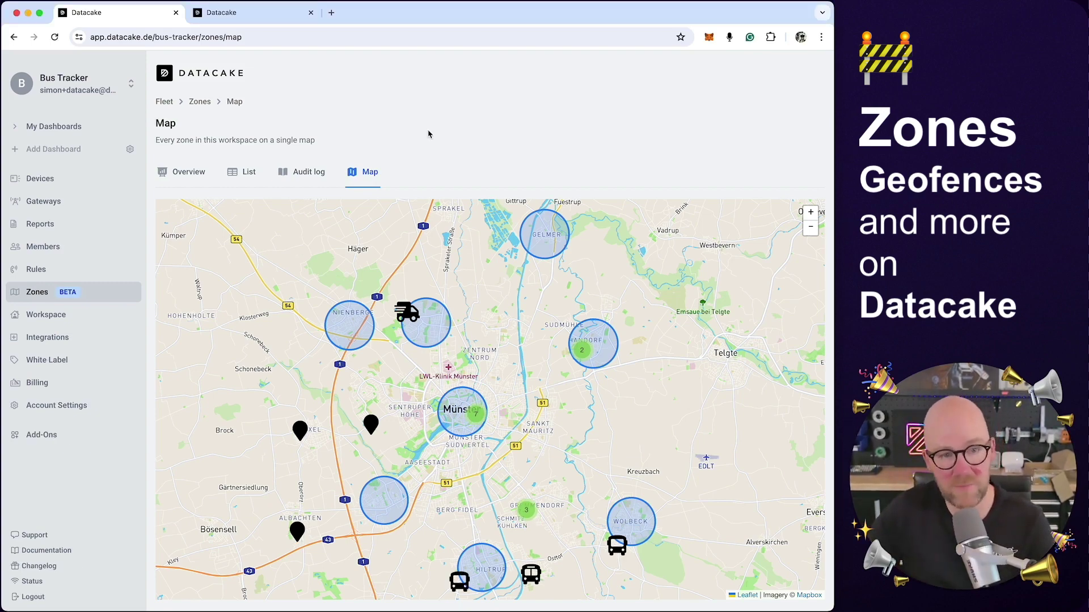
In the Datacake Zones demonstration workspace, begin adding a LoRaWAN device and select the ioTracker 3 template as its product
left_click(275, 13)
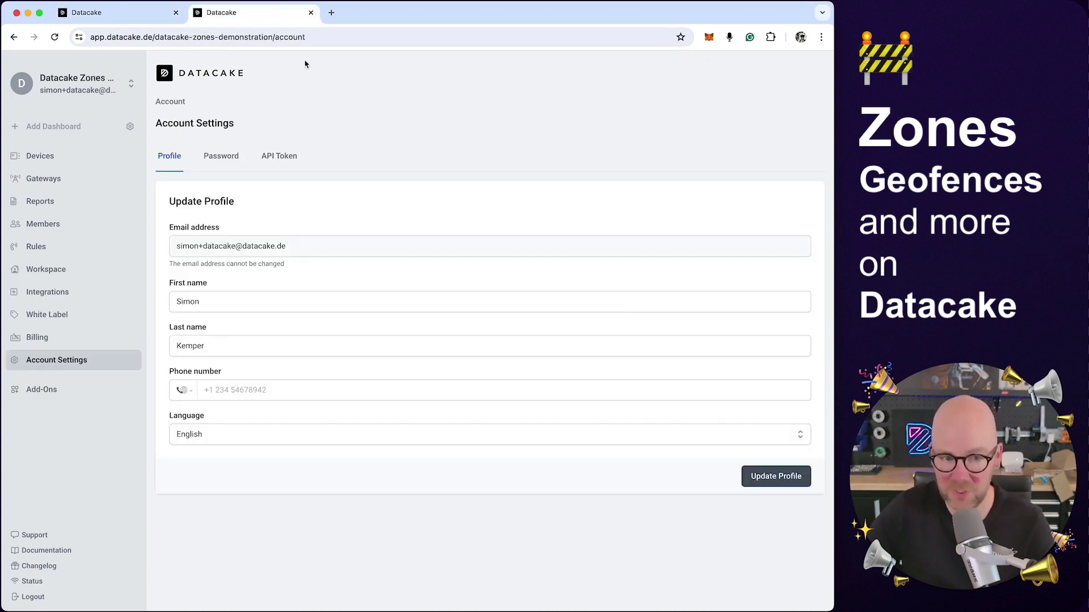
left_click(124, 154)
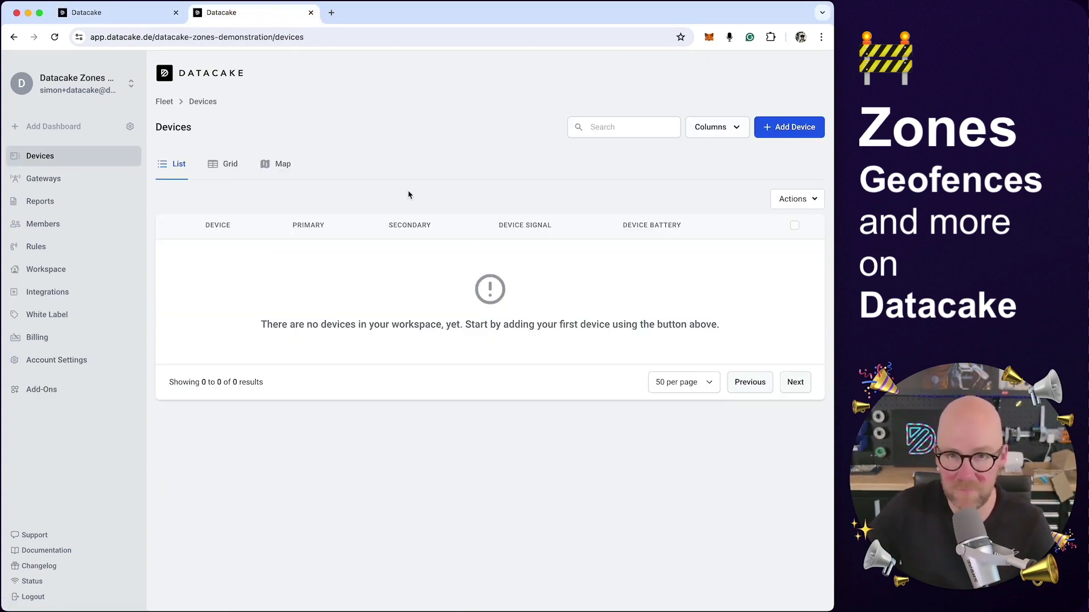
left_click(805, 136)
left_click(639, 522)
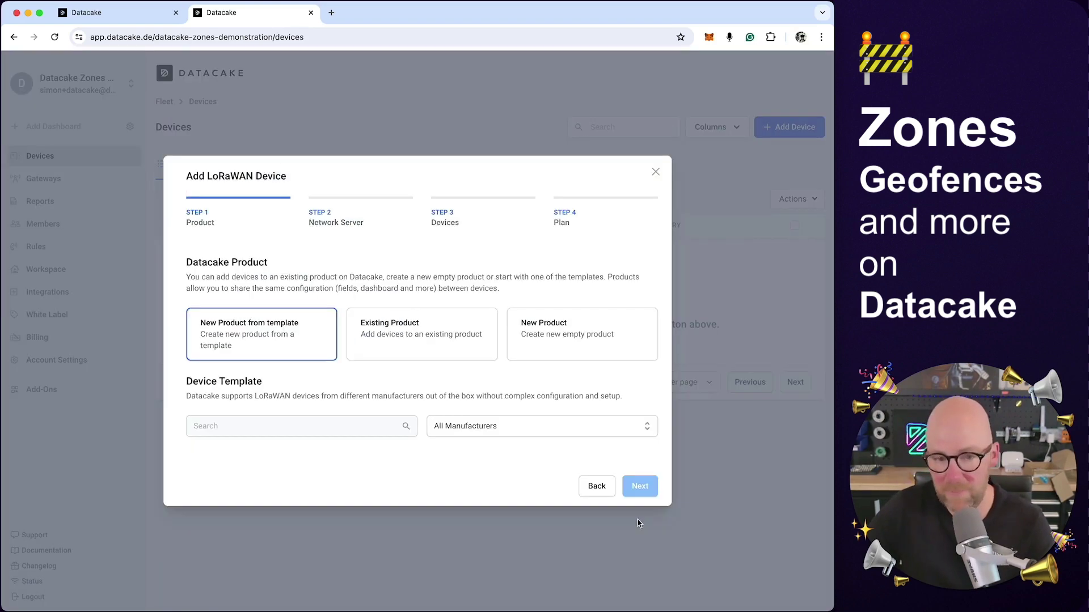
left_click(497, 425)
left_click(310, 343)
left_click(310, 342)
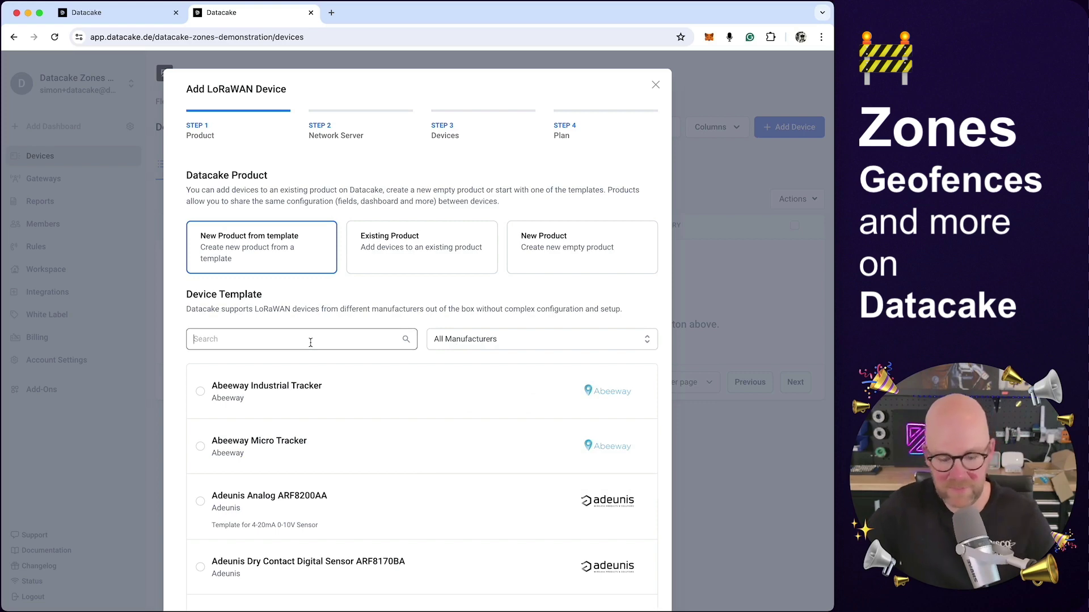
type("io")
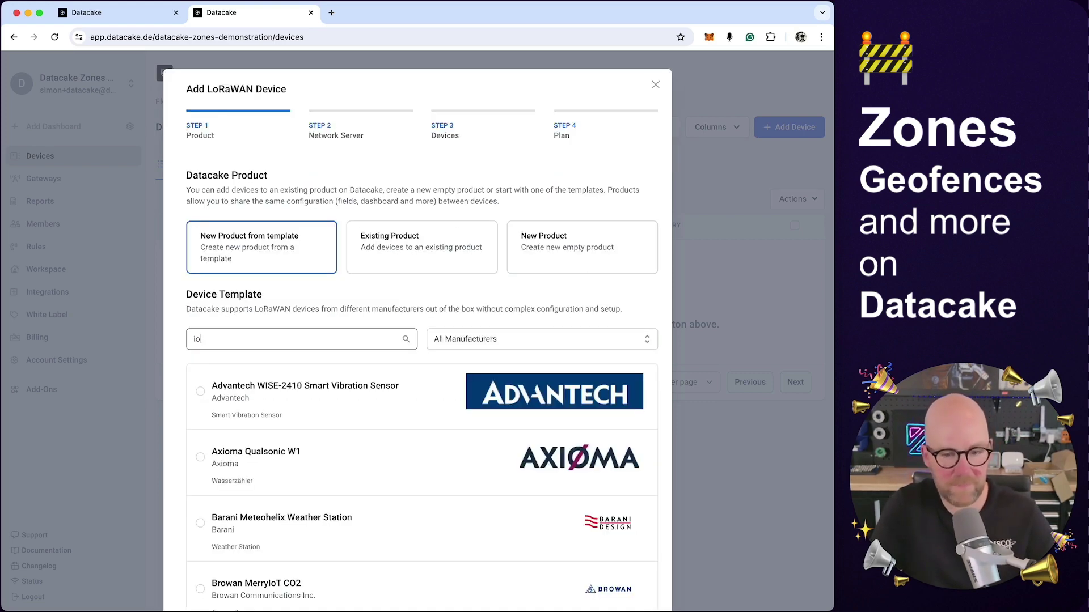
type("Tra")
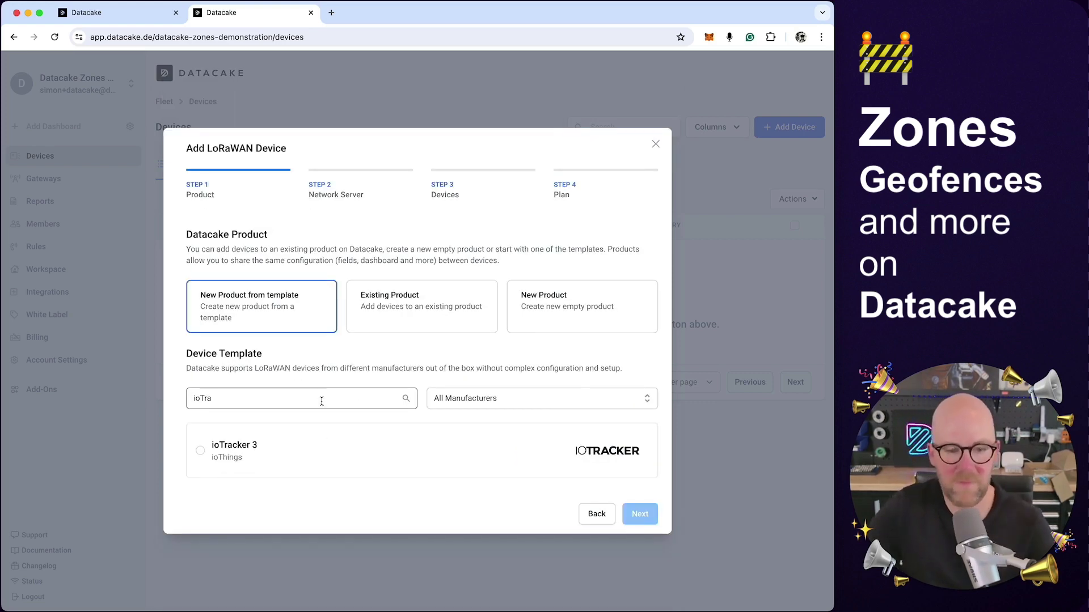
left_click(320, 451)
left_click(634, 513)
Choose The Things Stack V3 as the network server for the new device
left_click(272, 241)
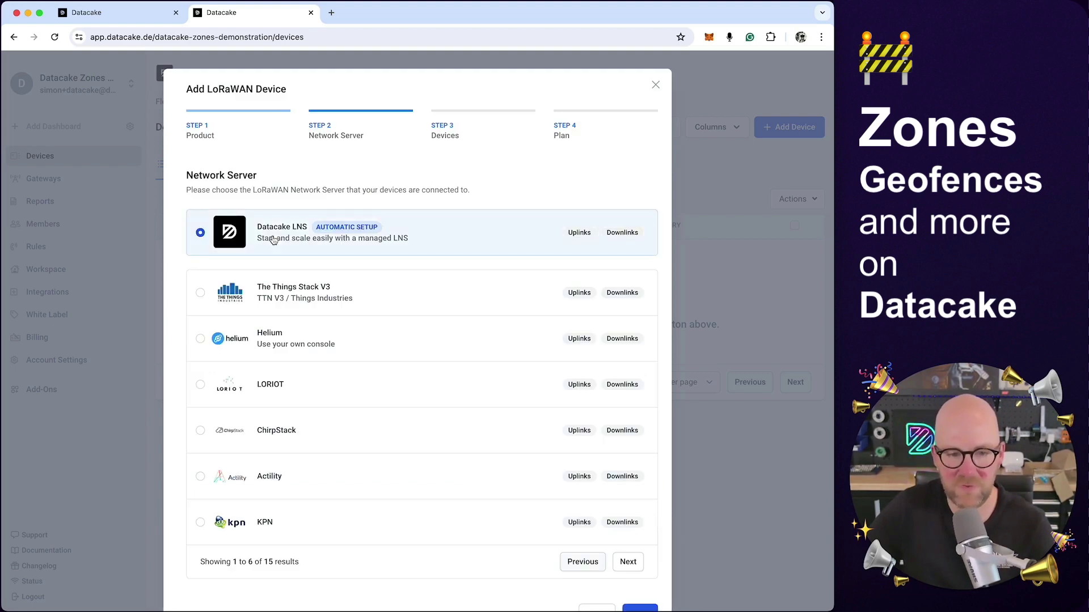
left_click(282, 299)
left_click(640, 609)
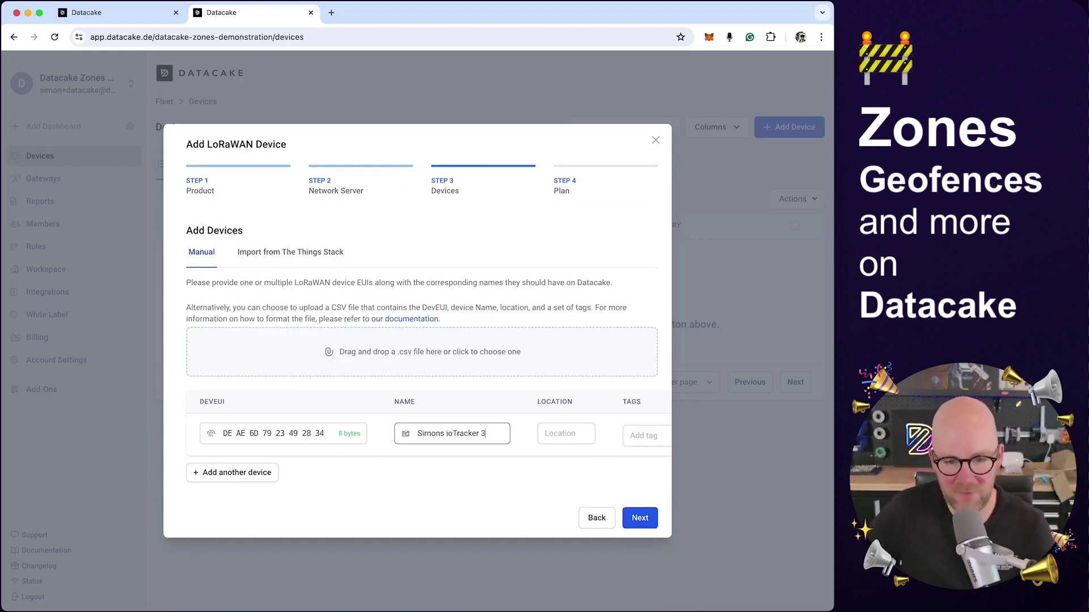
Complete the tracker's DevEUI and name entry and add the device on the Free plan
left_click(399, 514)
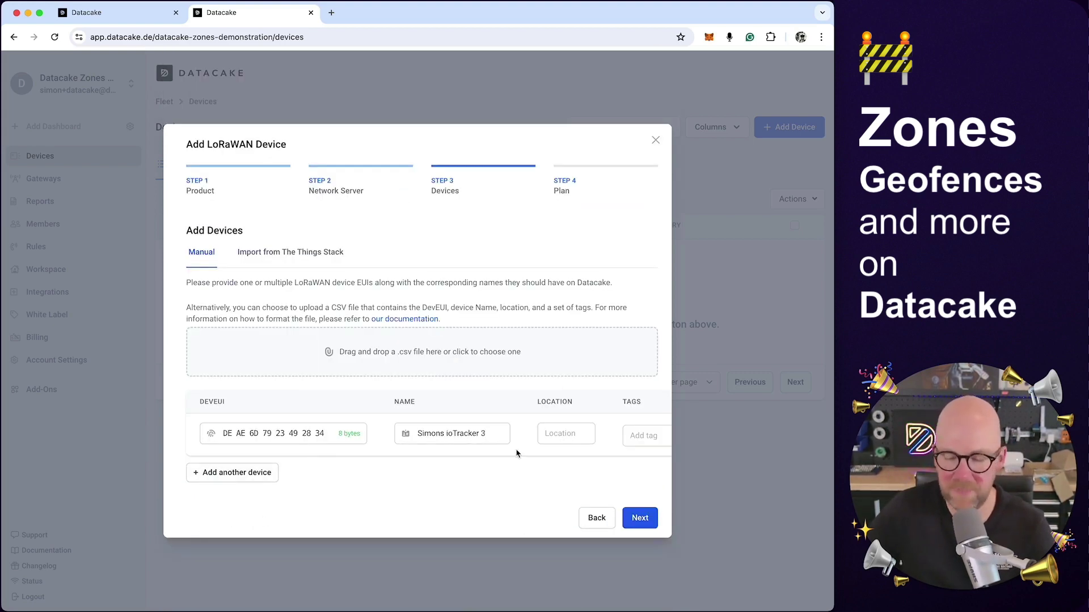
left_click(637, 520)
left_click(272, 337)
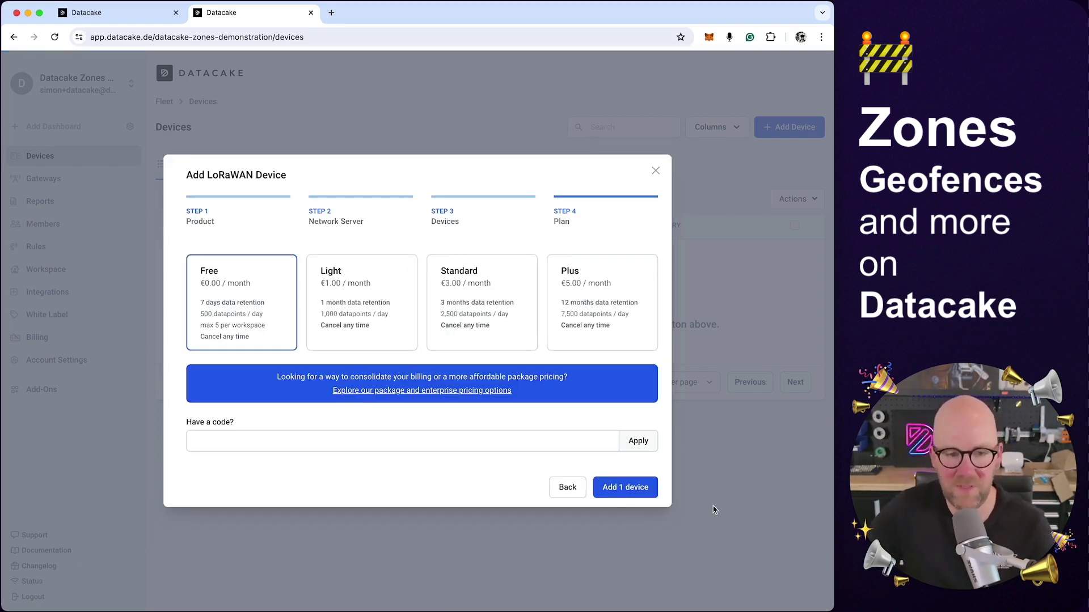
left_click(608, 488)
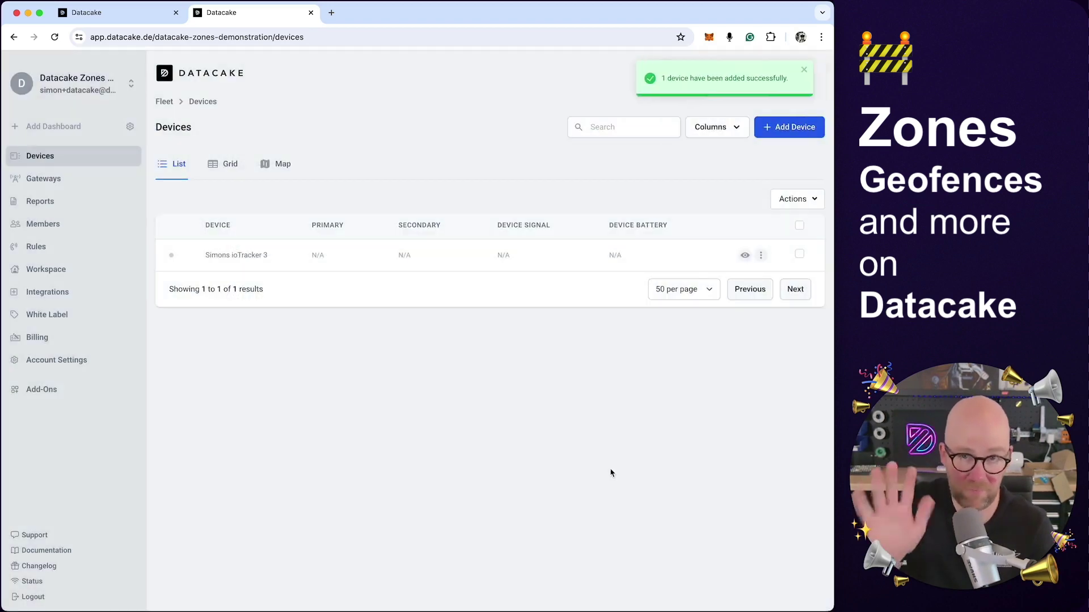
Open the new tracker's dashboard and set its location to a map point at Staufenberg, near Kassel
left_click(243, 260)
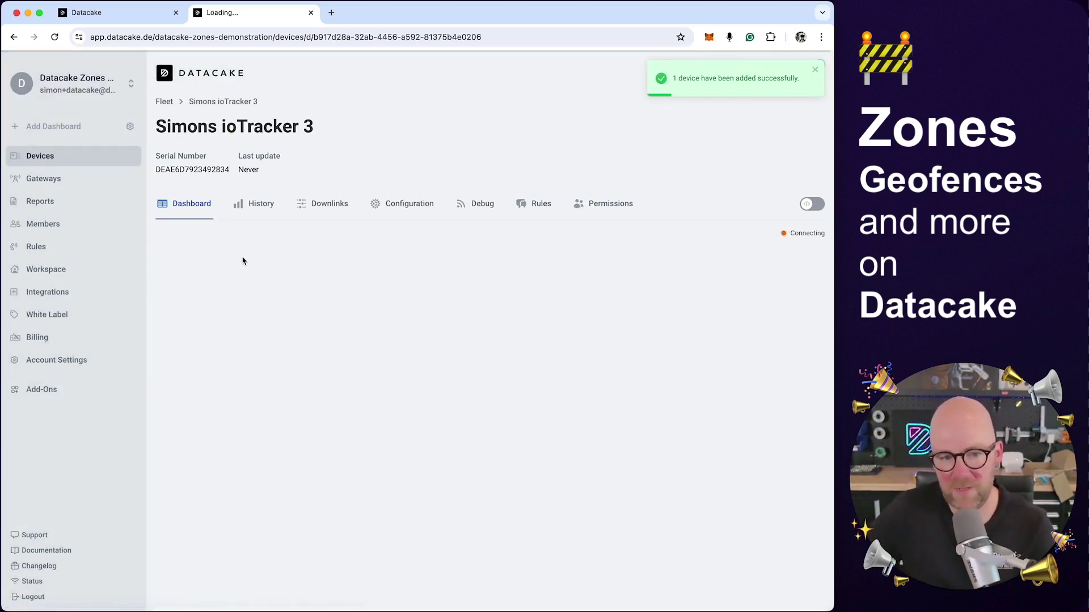
scroll(547, 410, "down", 4)
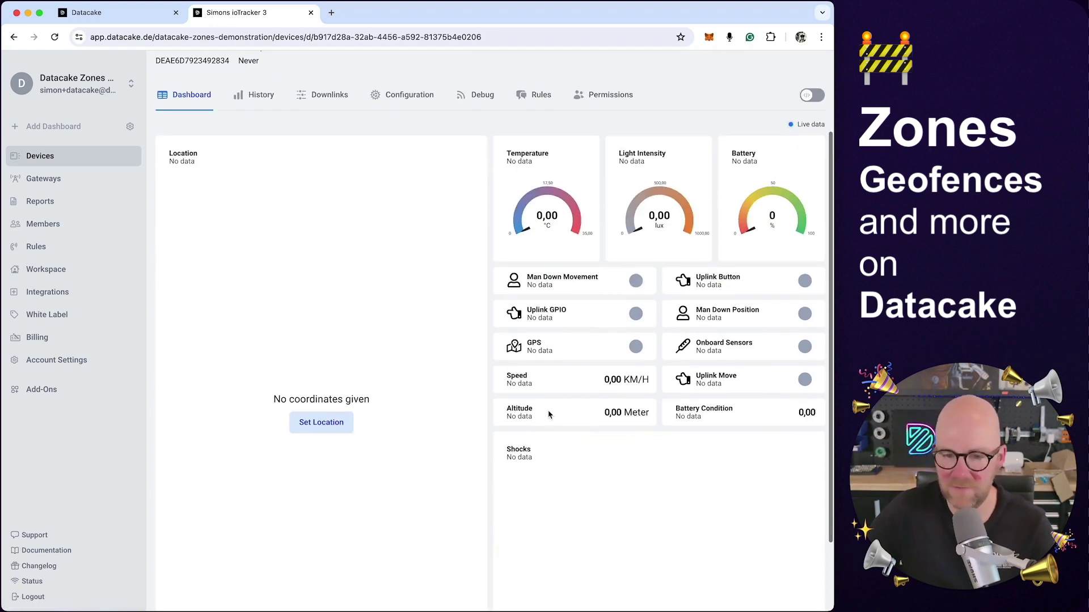
scroll(553, 414, "down", 1)
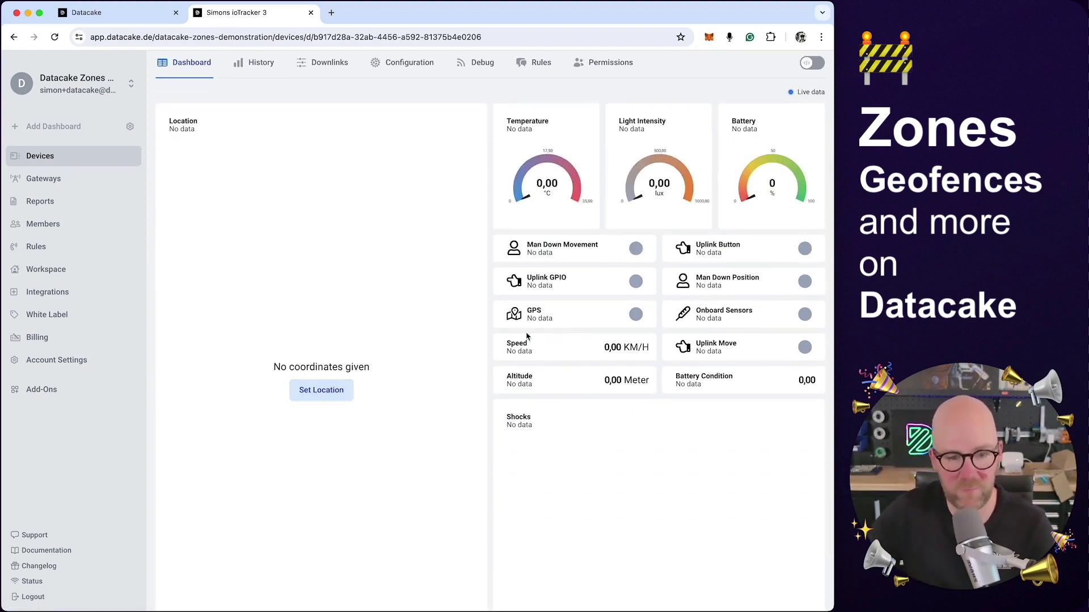
left_click(329, 394)
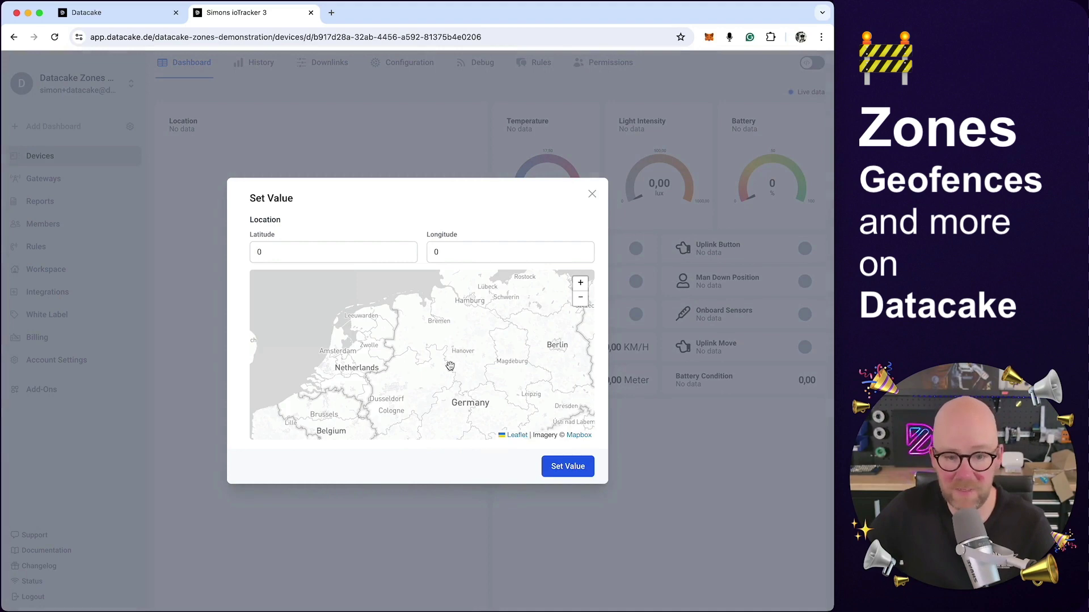
left_click(460, 394)
left_click(568, 466)
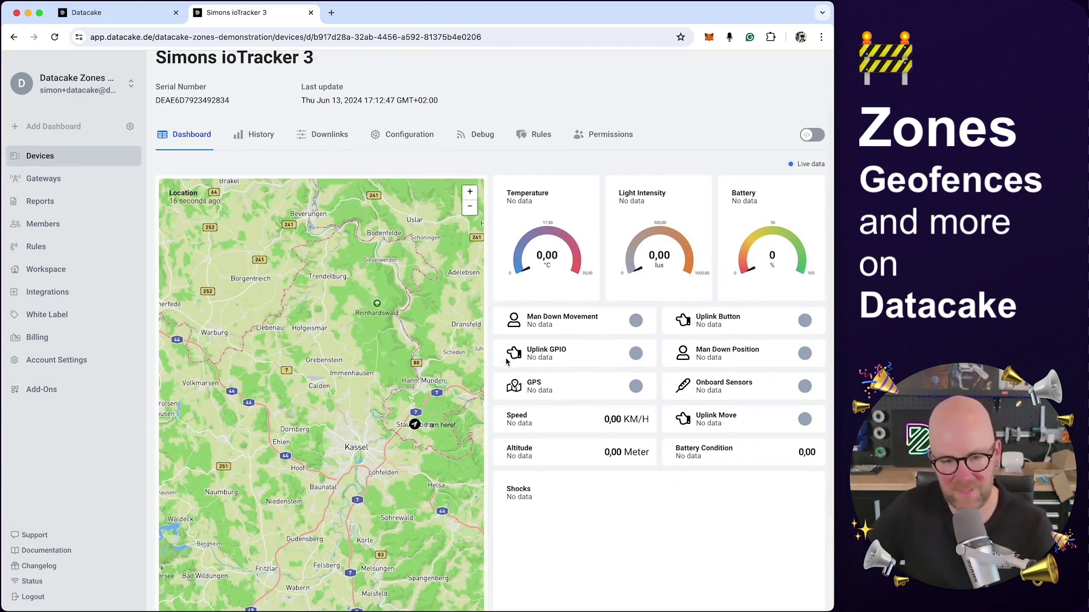
View the tracker's position and its surroundings on the workspace's device map
left_click(41, 156)
left_click(283, 168)
scroll(471, 372, "down", 5)
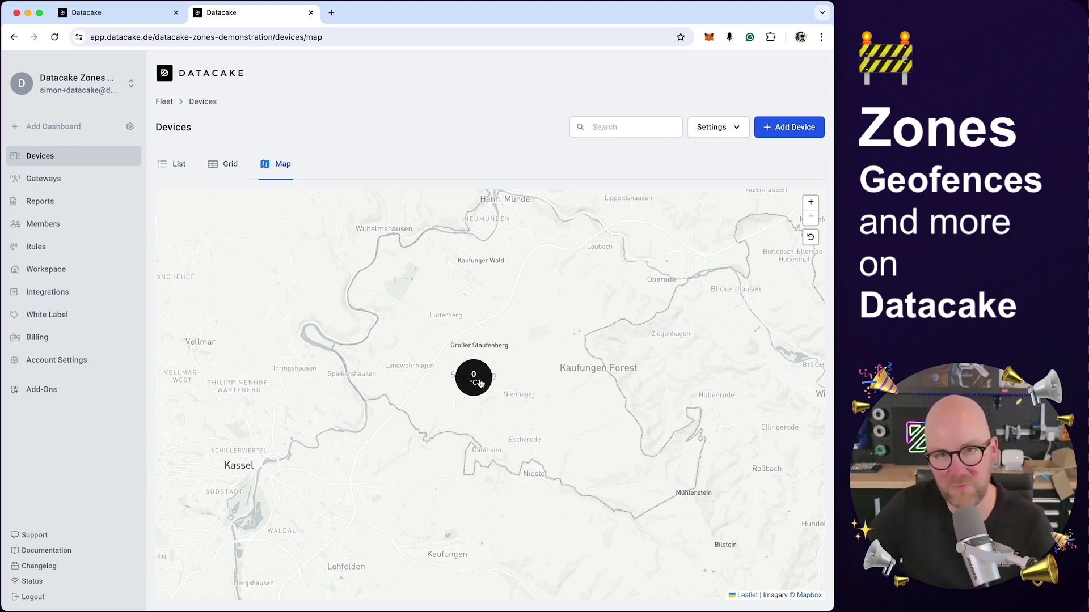
Reload the workspace page and open the list of its zones
left_click(54, 37)
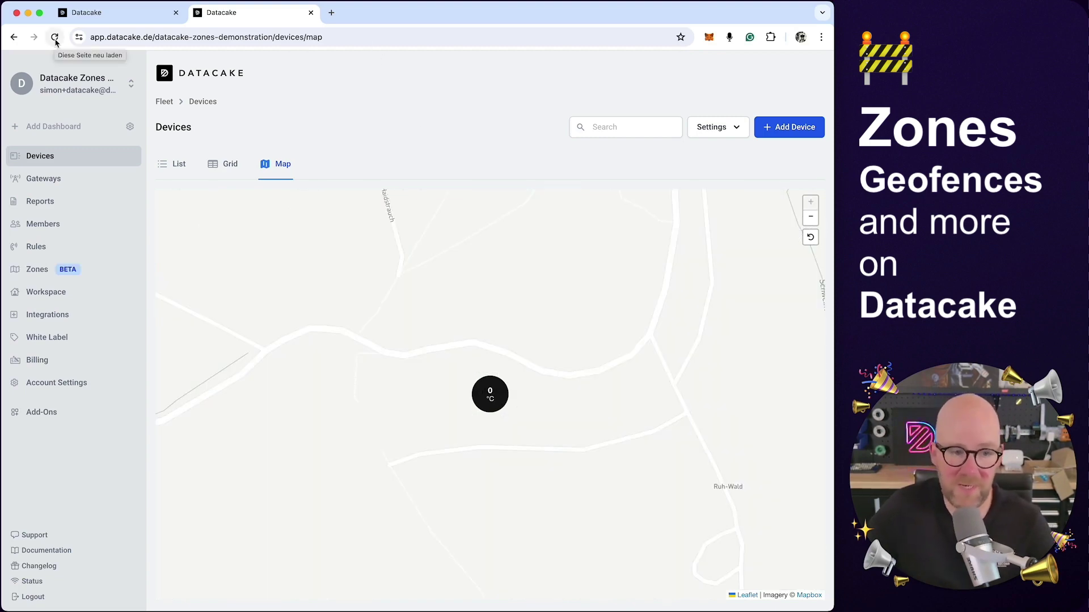
left_click(42, 278)
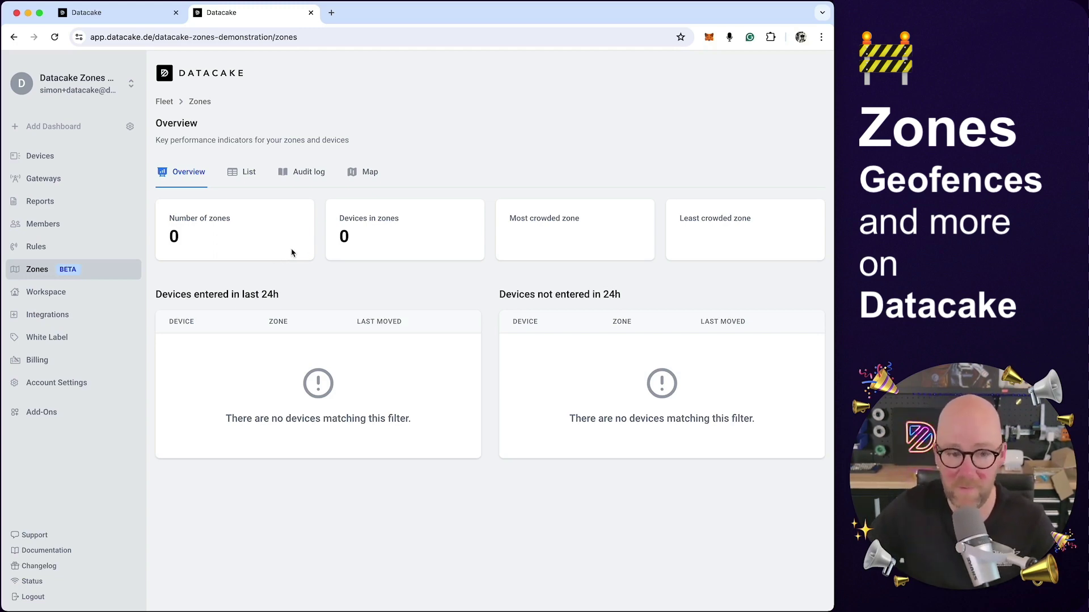
left_click(250, 176)
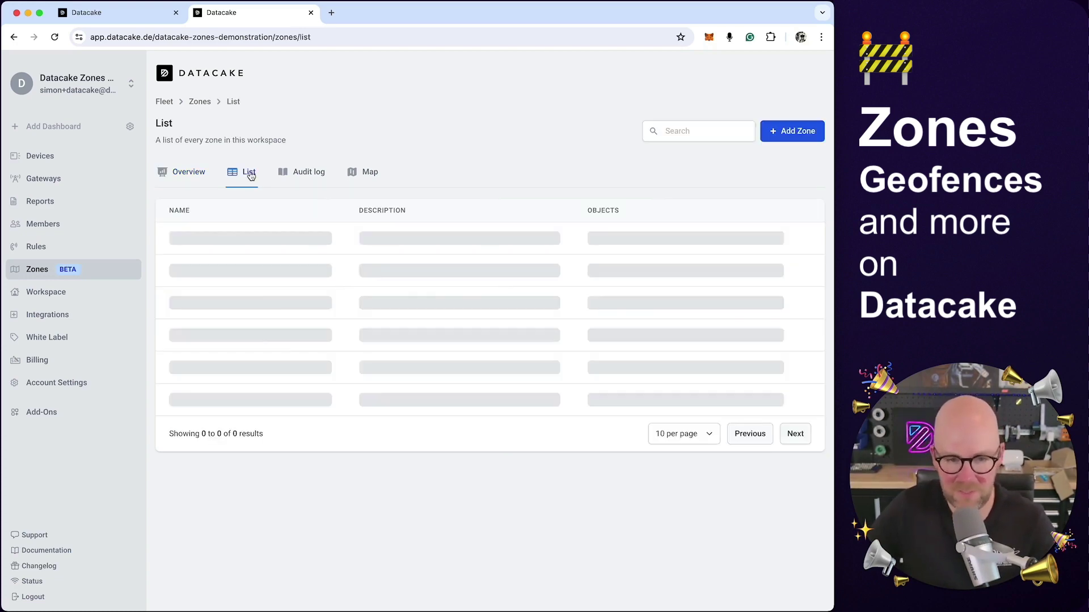
Start a new zone and draw a circular area centred on Großer Staufenberg, north of the town of Staufenberg
left_click(785, 131)
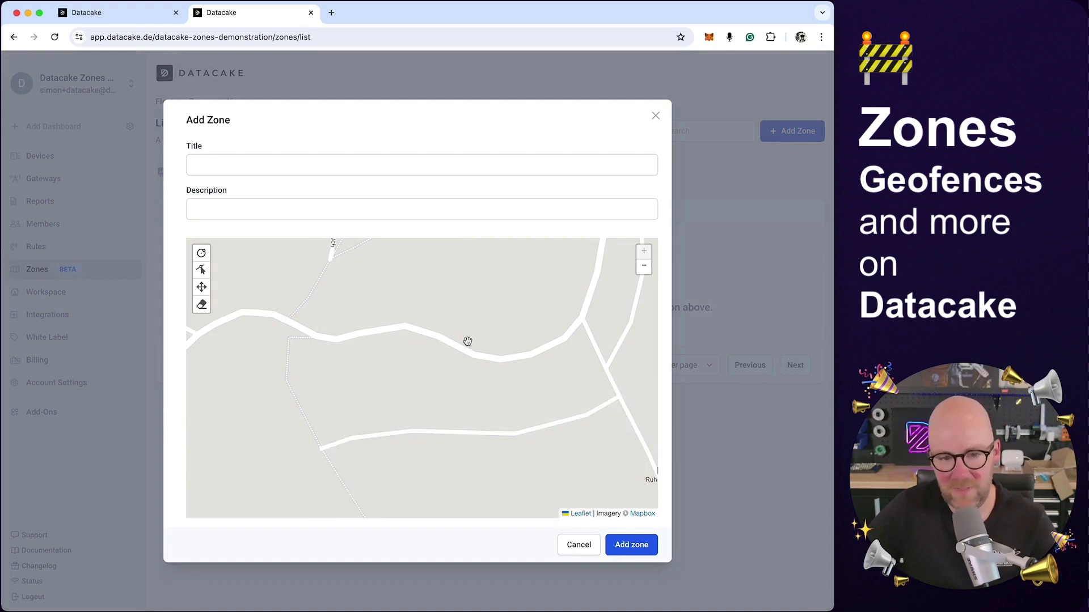
scroll(424, 384, "down", 5)
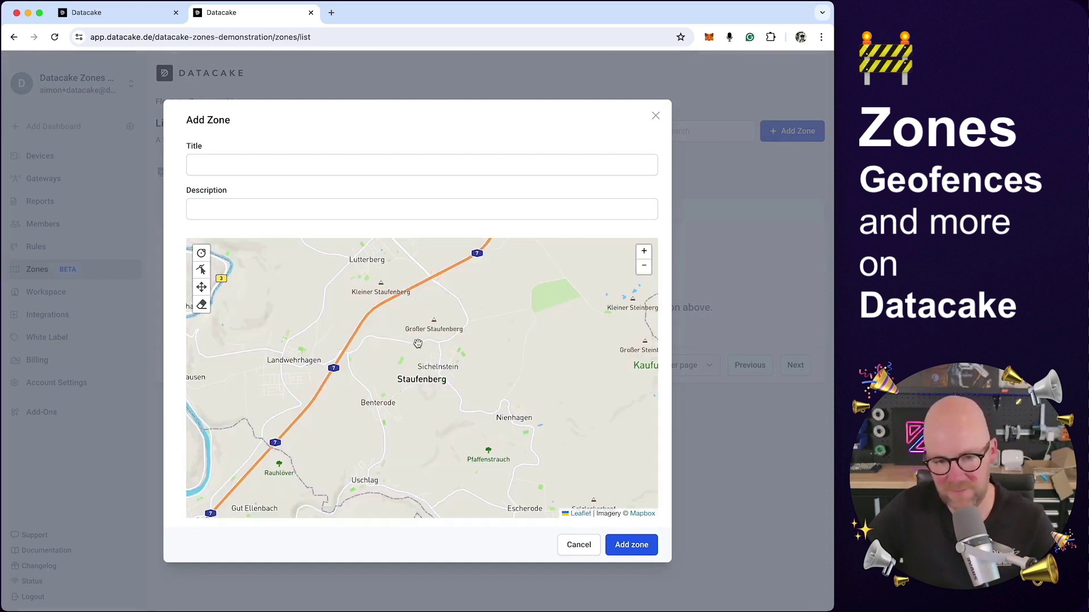
left_click_drag(424, 385, 502, 316)
scroll(496, 341, "down", 3)
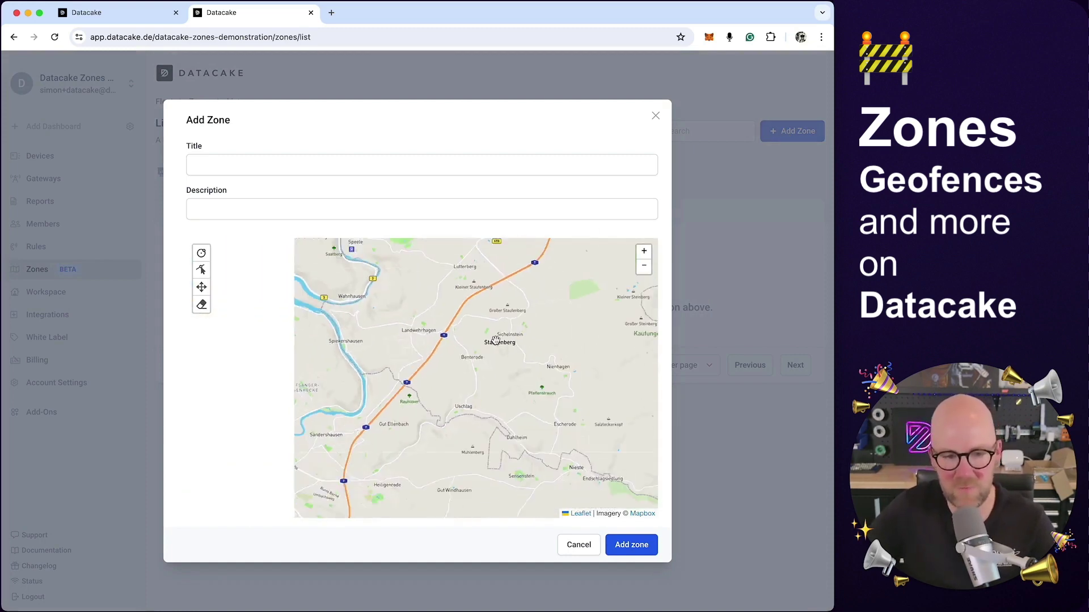
left_click_drag(576, 350, 398, 327)
scroll(492, 365, "up", 1)
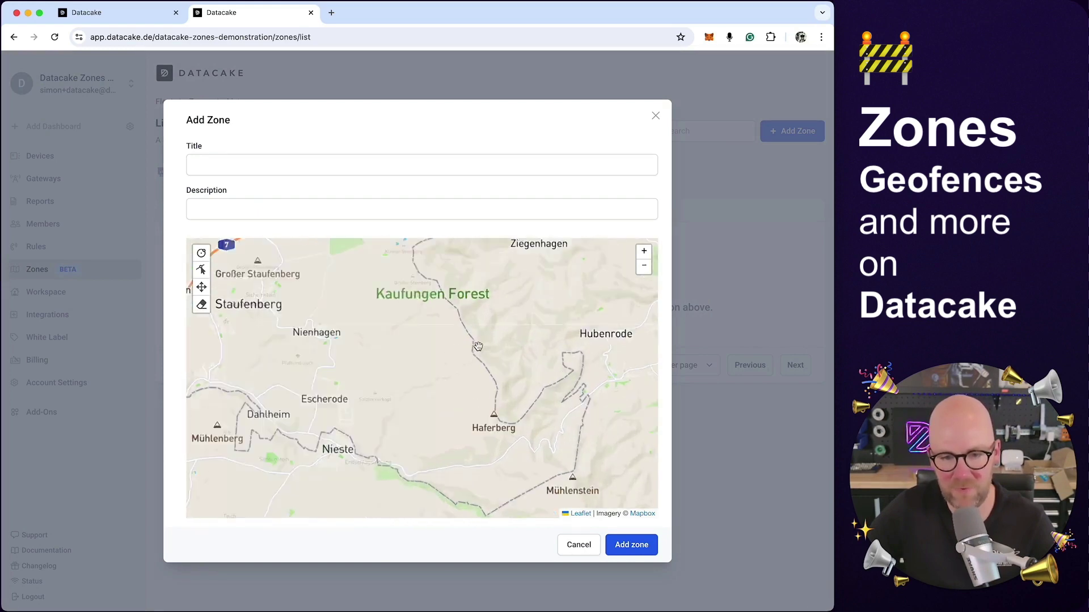
left_click_drag(492, 366, 573, 376)
left_click_drag(316, 368, 469, 423)
scroll(423, 366, "up", 3)
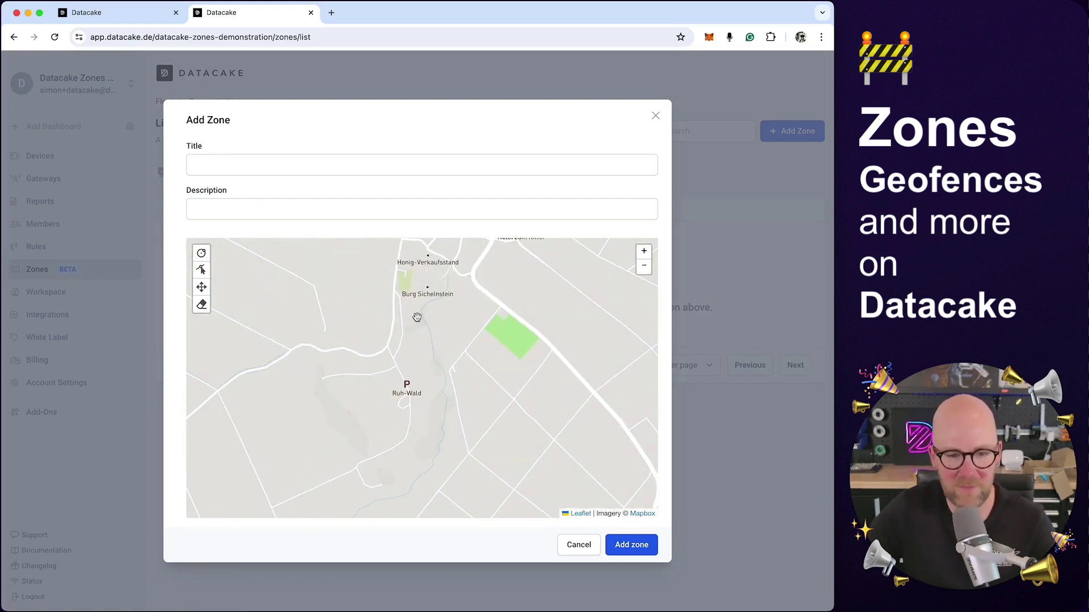
scroll(437, 401, "down", 3)
left_click(201, 254)
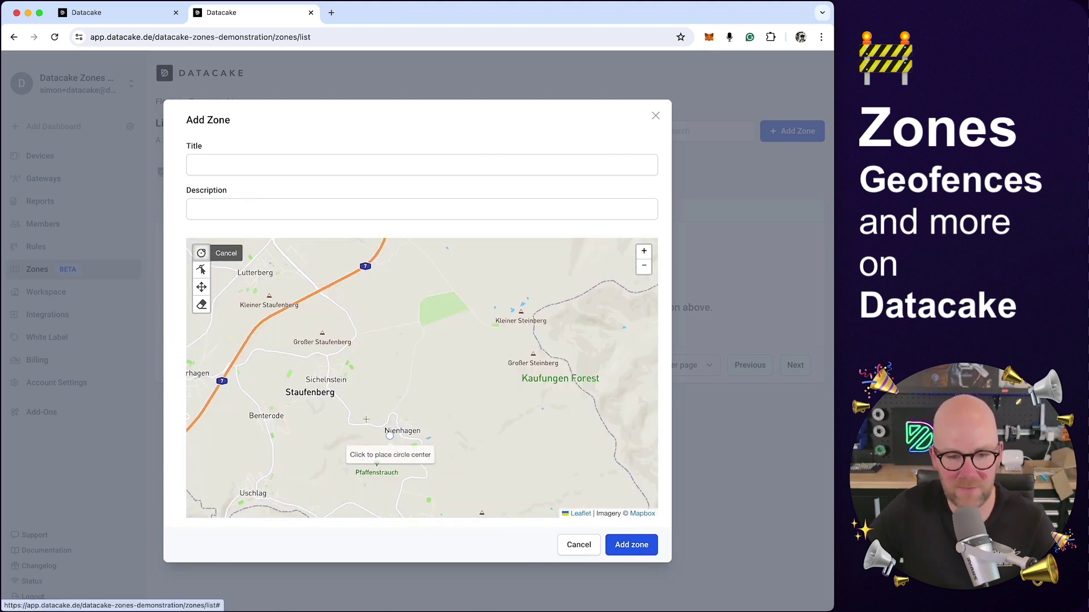
left_click(320, 333)
left_click(353, 358)
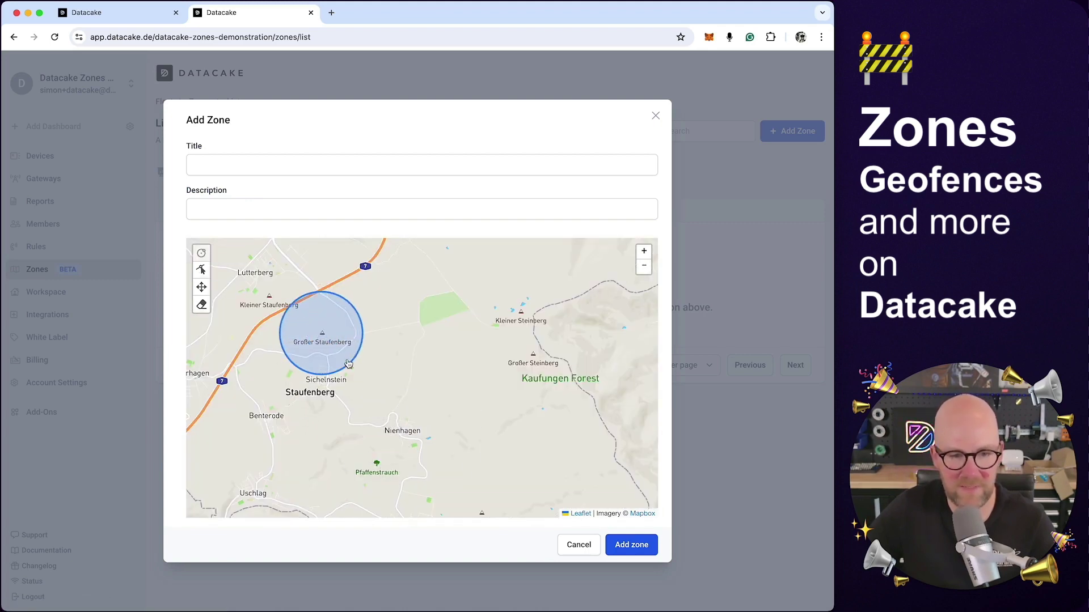
Title the zone "My First Zone", describe it as "And some description", and add it to the workspace
left_click(252, 169)
type("My First Zone")
key("Tab")
type("And some description")
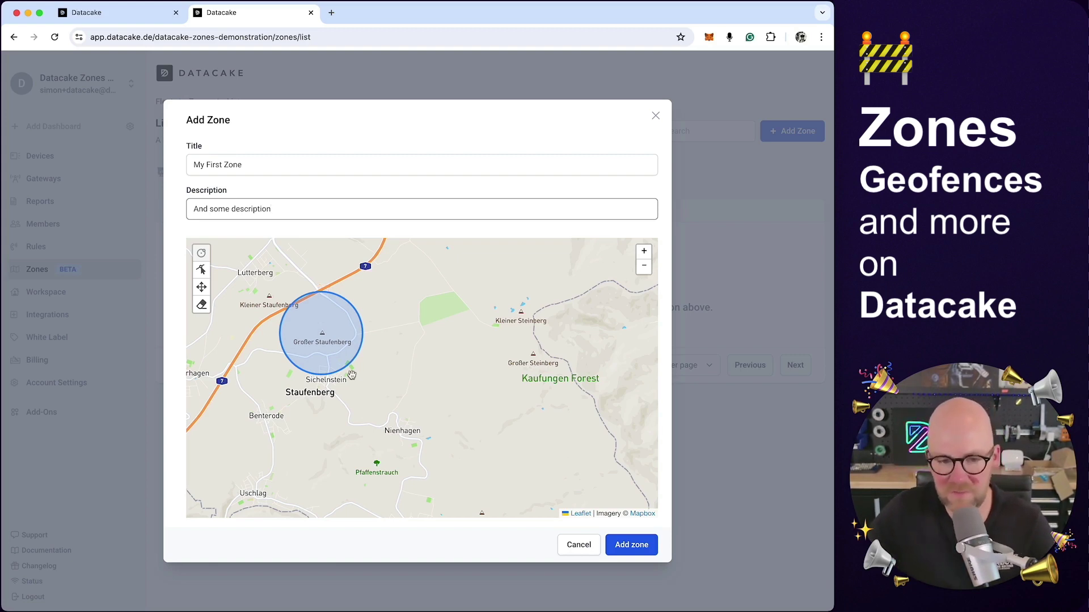
left_click_drag(389, 384, 450, 452)
left_click(634, 545)
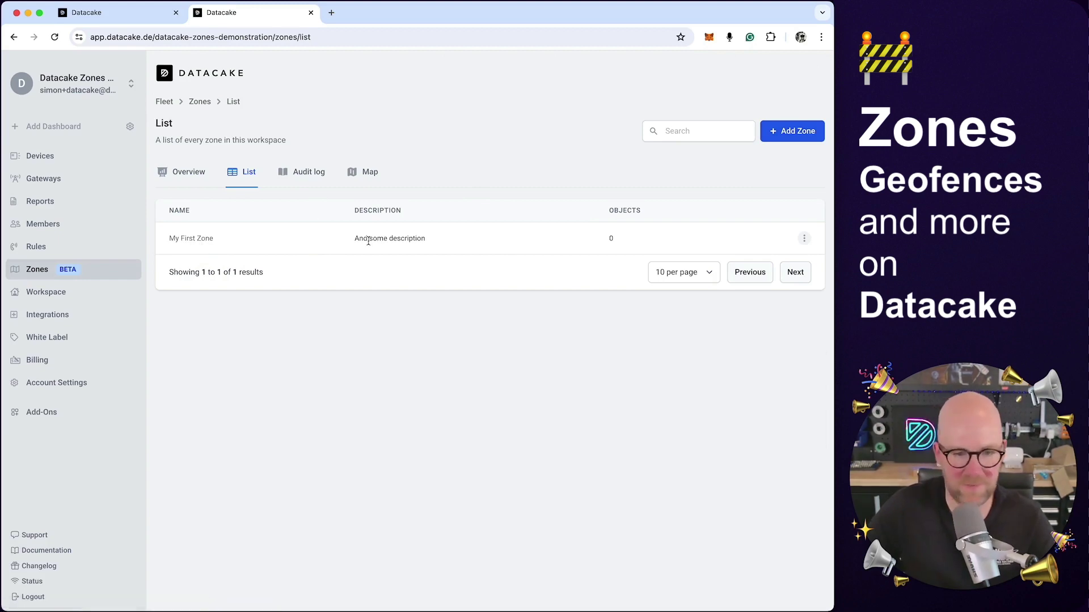
Examine My First Zone's object count, overview, audit log, configuration and map
double_click(618, 242)
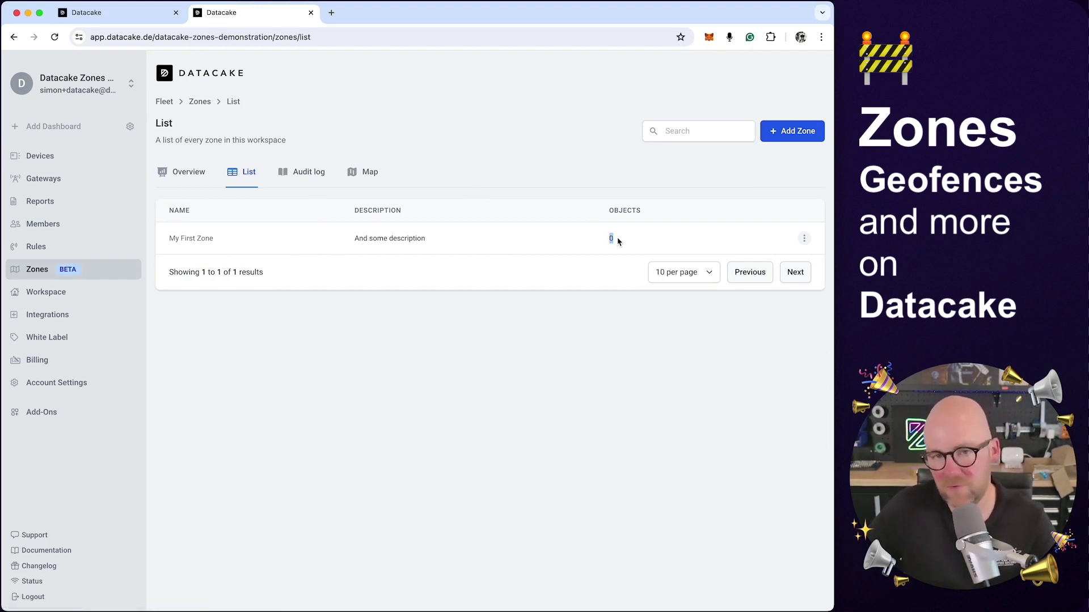
left_click(196, 239)
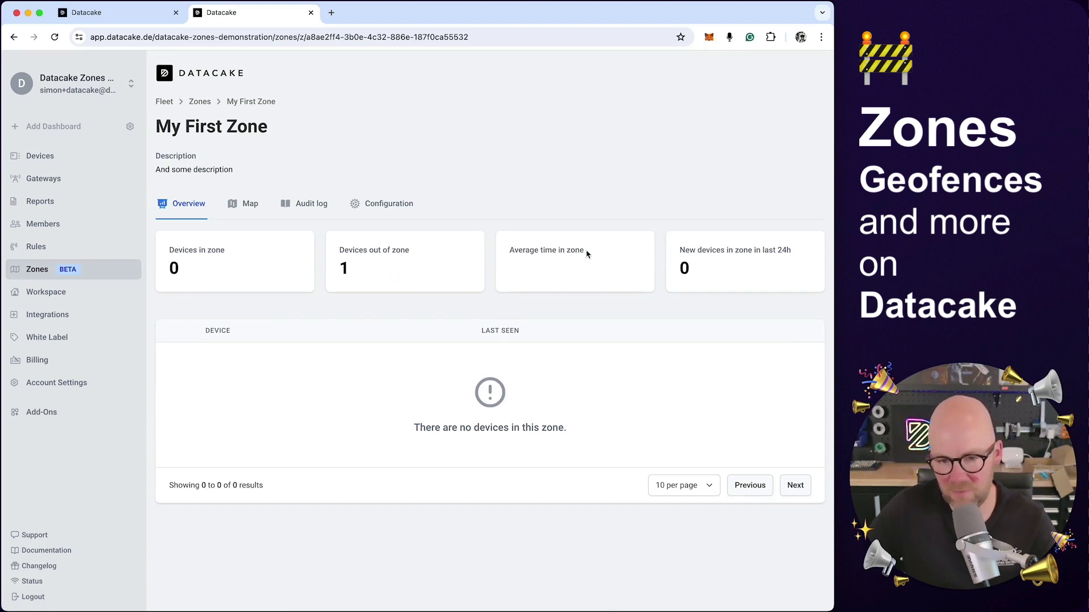
left_click(311, 206)
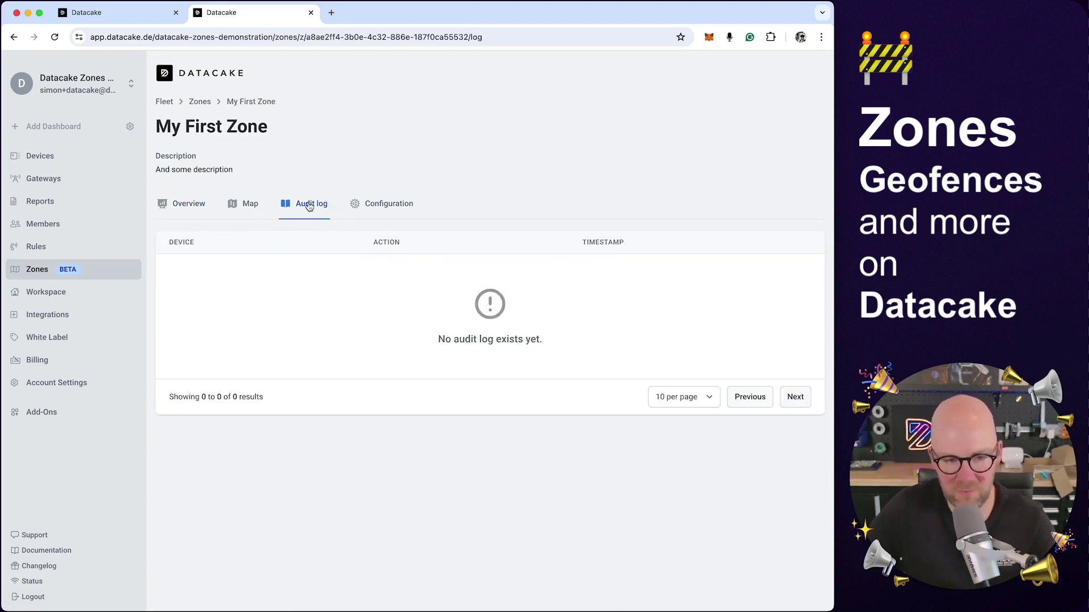
left_click(379, 209)
left_click(239, 220)
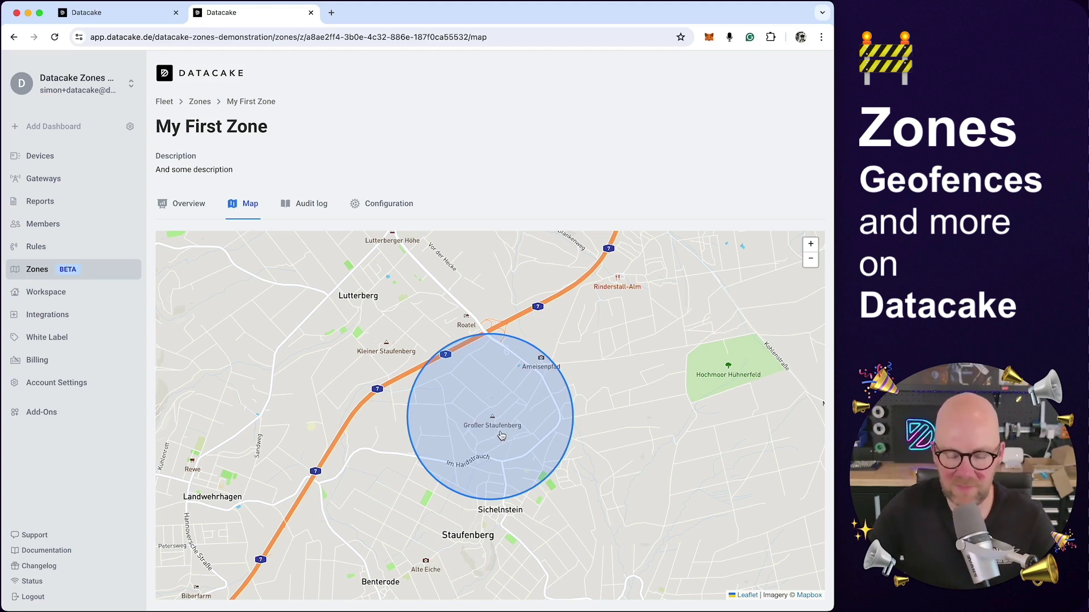
Open the ioTracker 3 device from the device map in a new browser tab and show its configuration
left_click(68, 161)
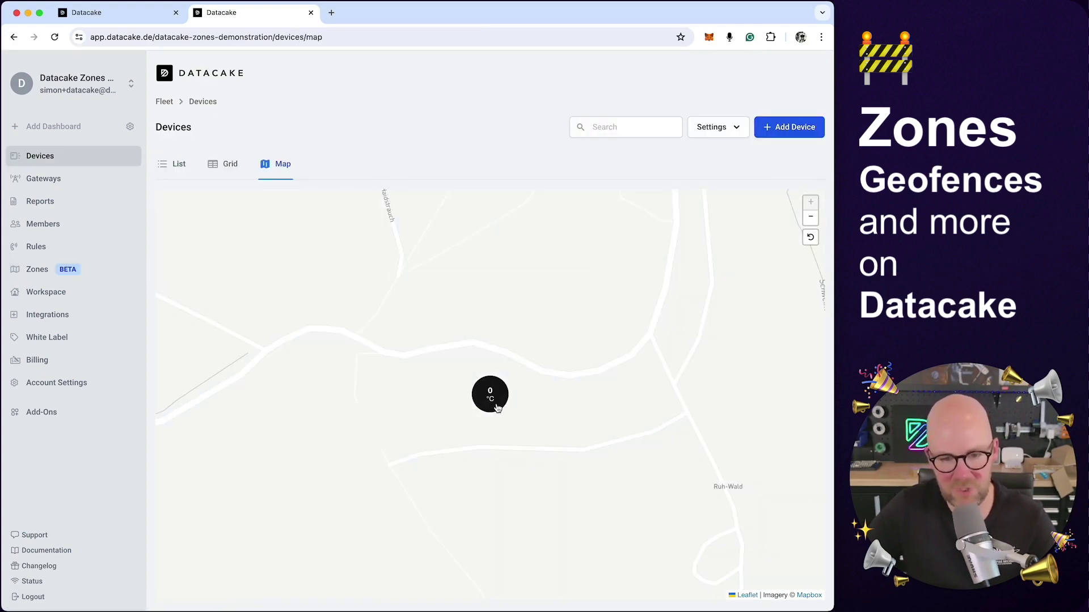
left_click(495, 397)
left_click(557, 294)
left_click(813, 70)
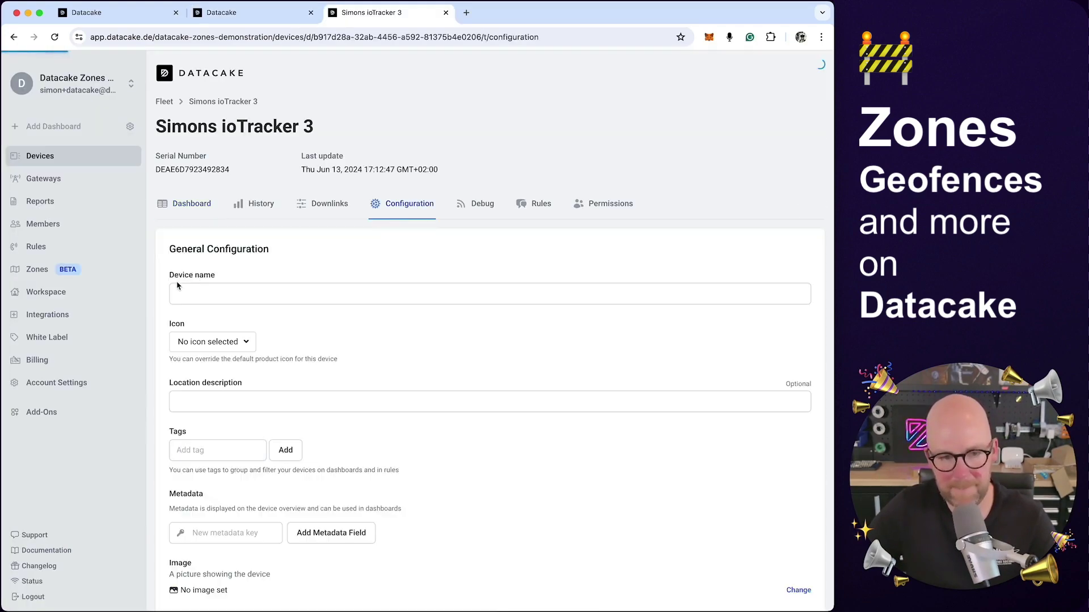
Set the tracker's Location field to about latitude 51.3659 and longitude 9.6445, near Ameisenpfad inside My First Zone
scroll(156, 299, "down", 15)
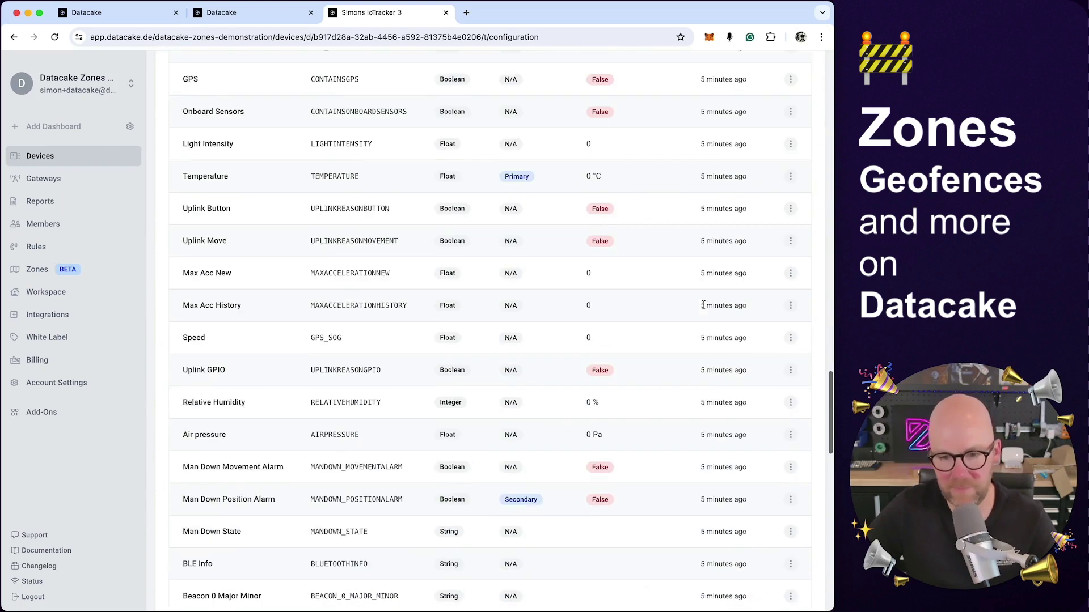
scroll(716, 184, "up", 5)
left_click(790, 320)
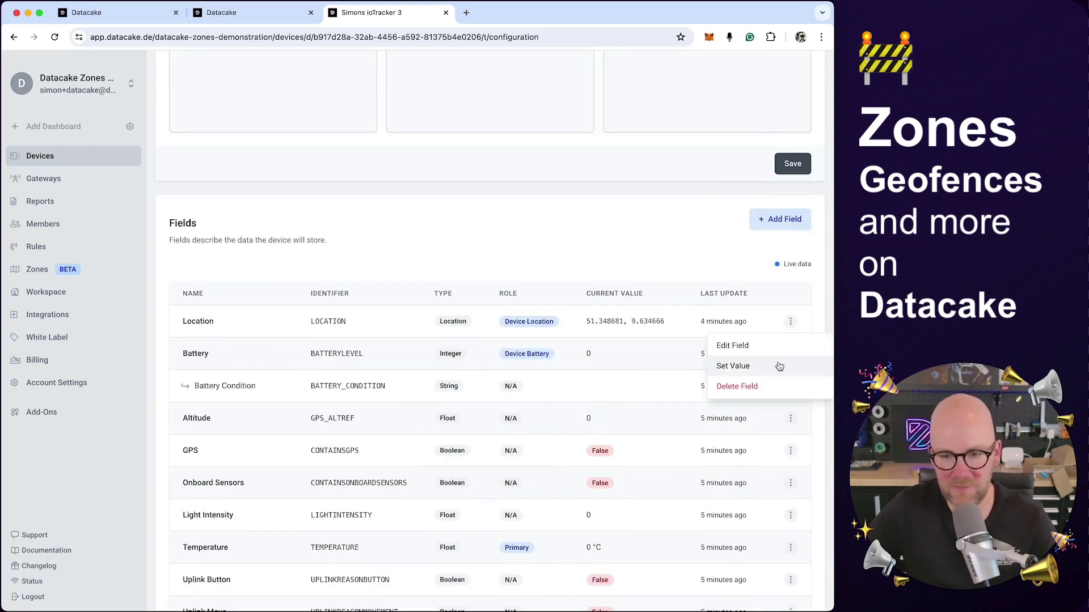
left_click(779, 366)
scroll(432, 364, "down", 2)
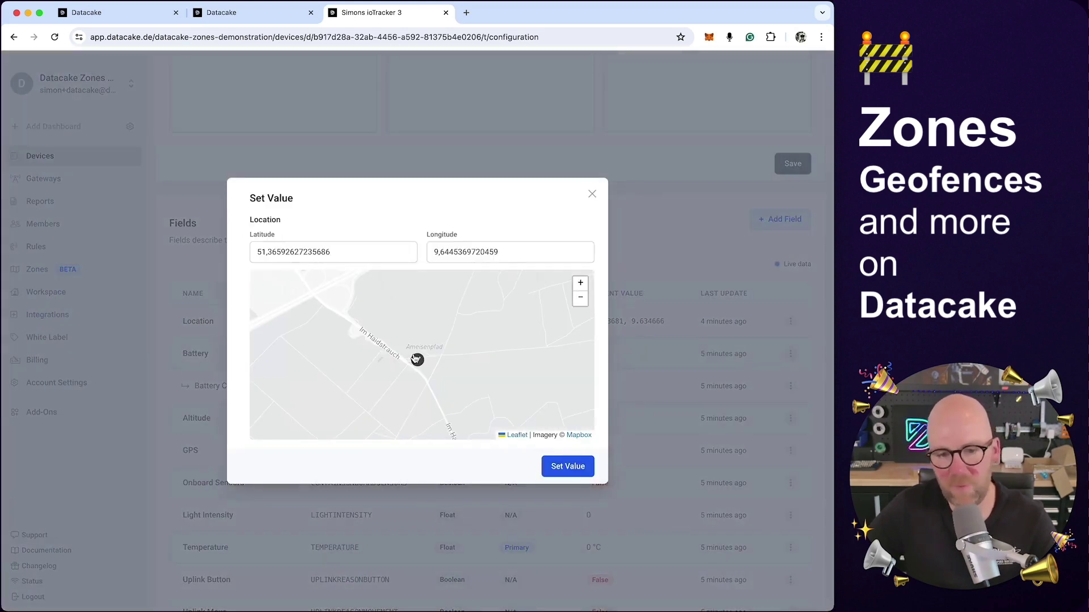
left_click(556, 468)
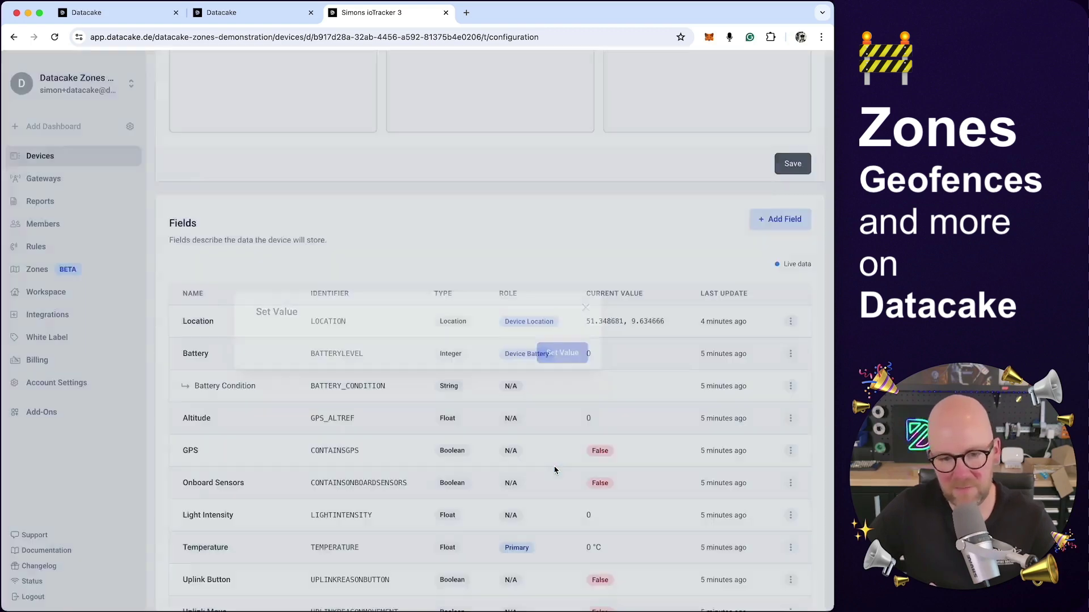
Examine the workspace's zones overview: number of zones, devices in zones, most and least crowded zones, and the 24-hour entry tables
left_click(34, 270)
left_click_drag(169, 237, 219, 240)
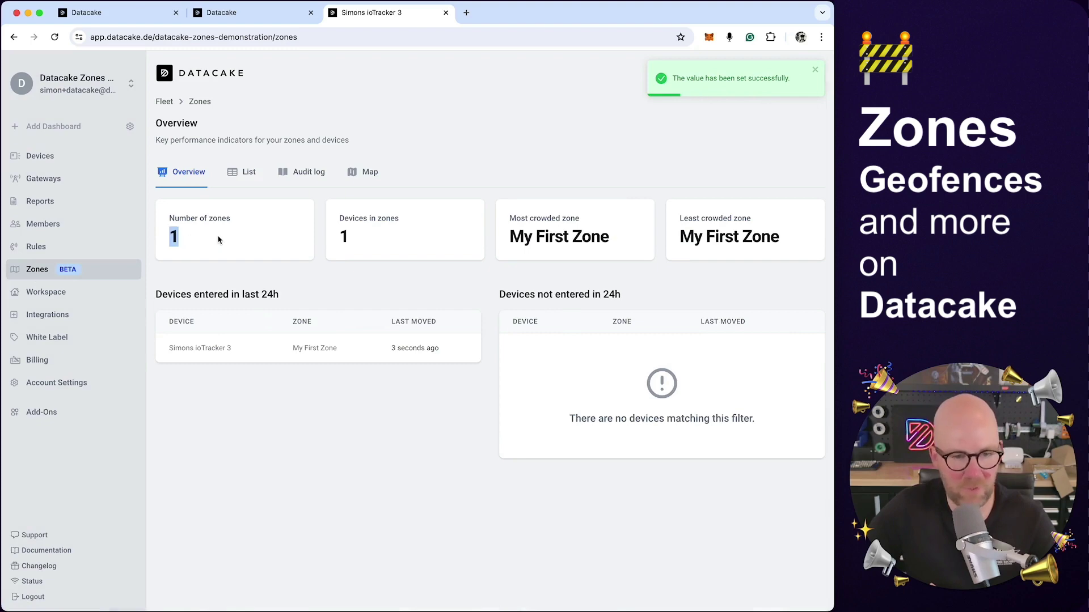
left_click_drag(357, 239, 333, 241)
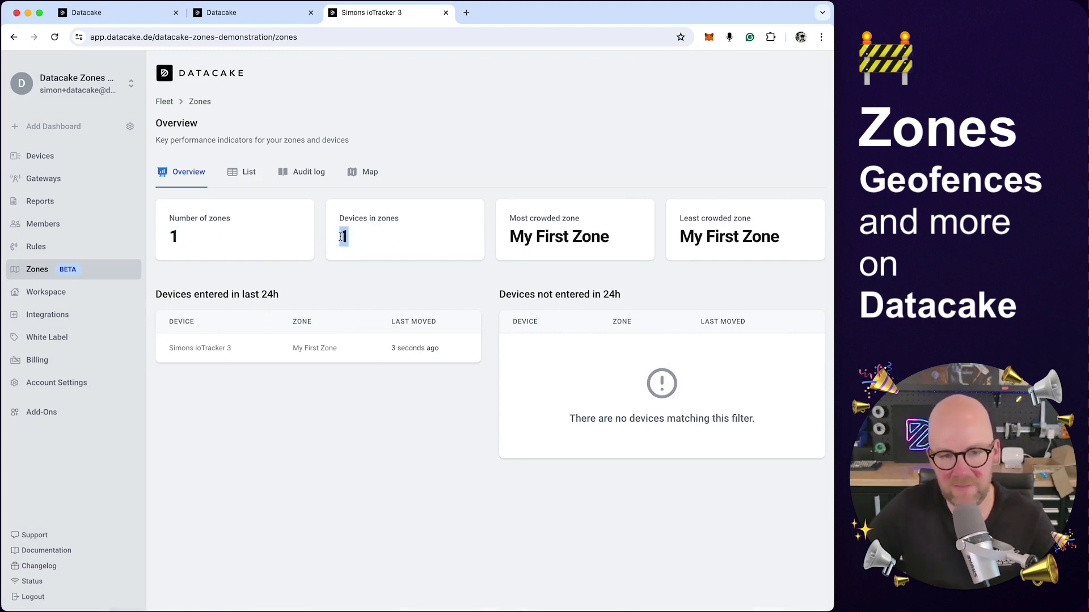
left_click_drag(509, 220, 600, 223)
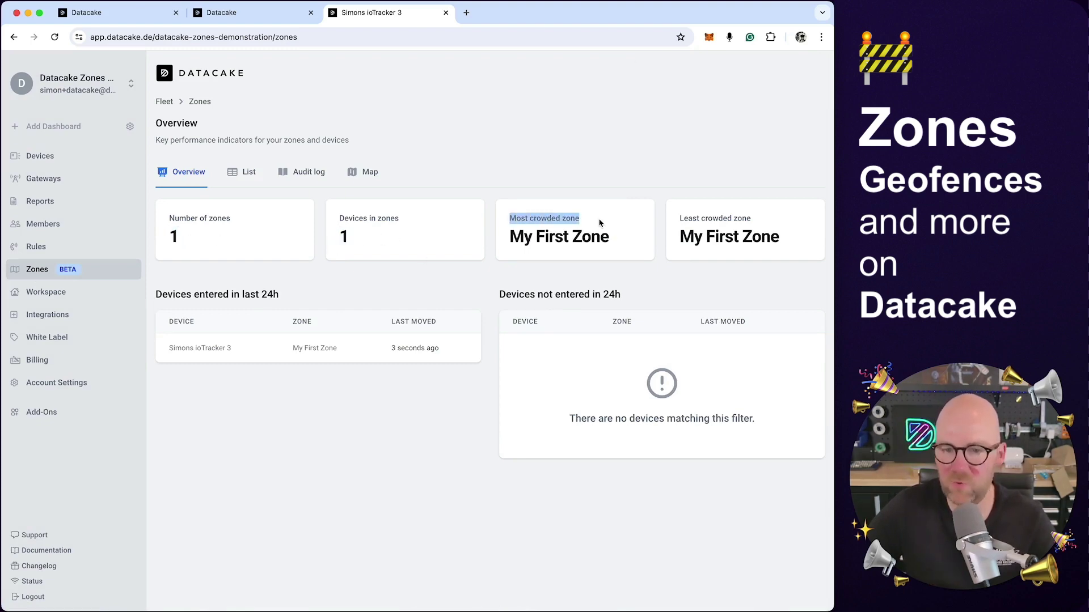
left_click(542, 251)
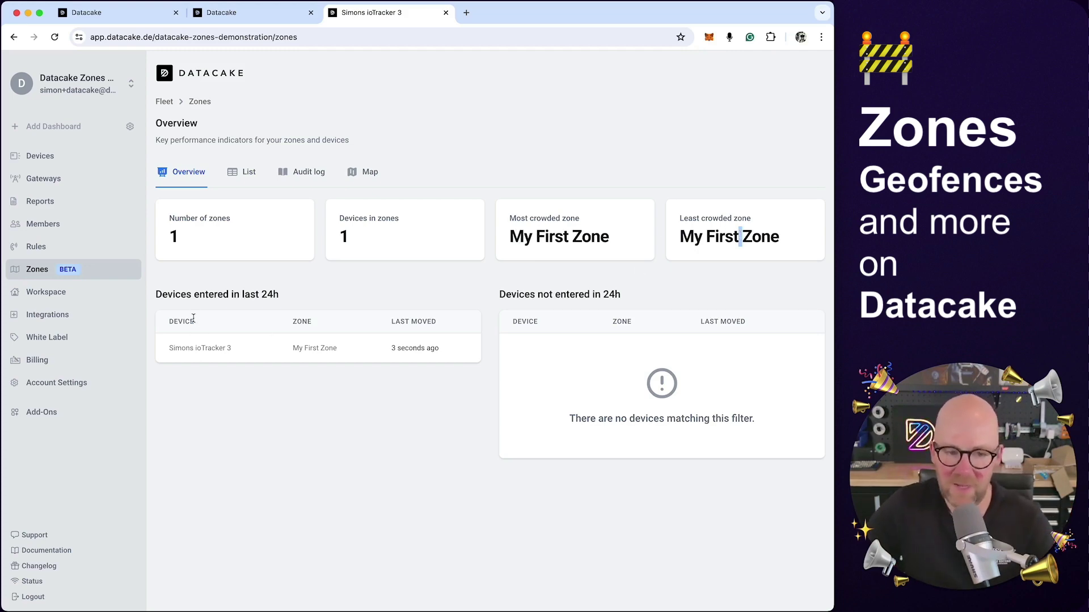
left_click_drag(157, 294, 305, 296)
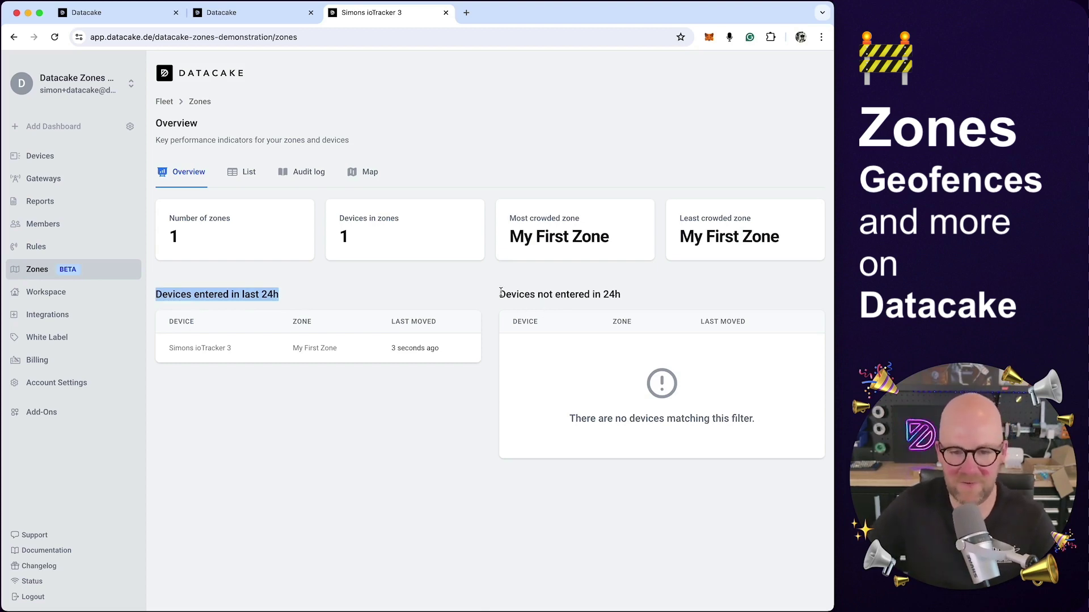
left_click_drag(500, 294, 639, 298)
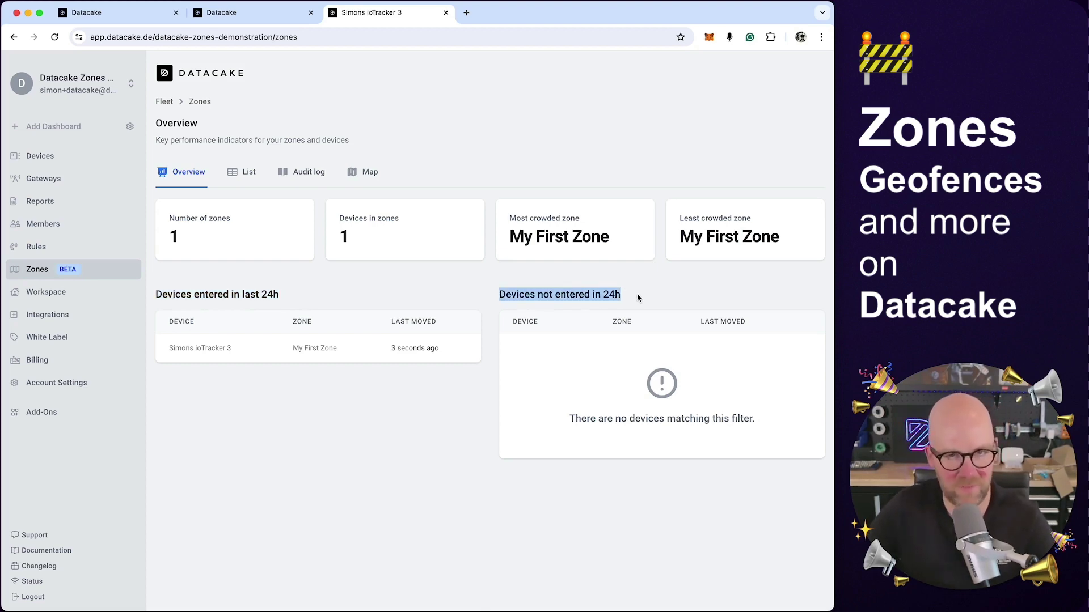
Check the tracker's entry into My First Zone in the zones list, the audit log with its timestamp, and the zones map
left_click(245, 172)
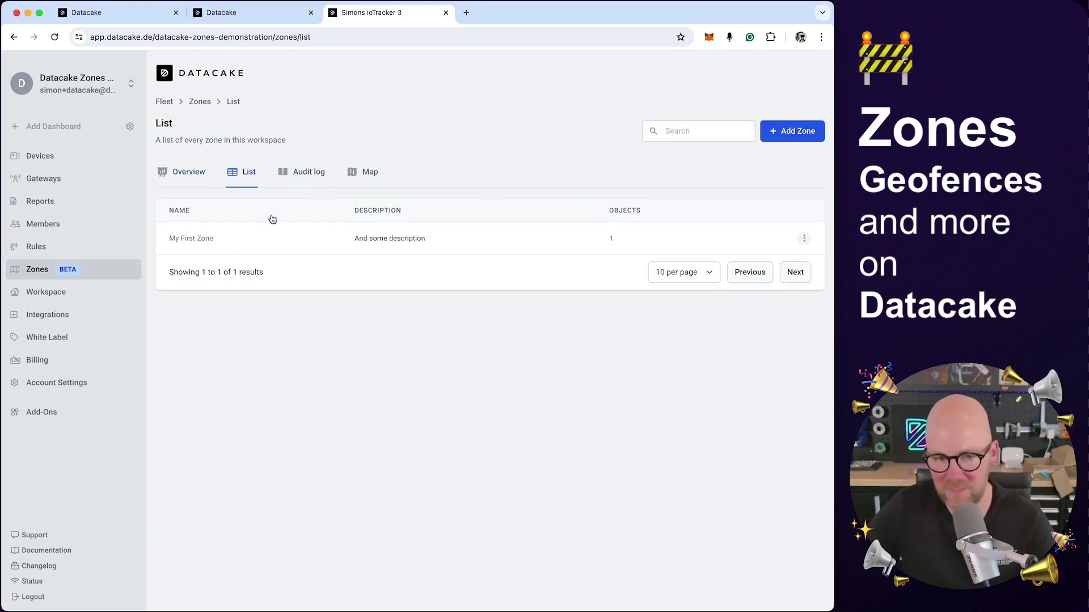
left_click(303, 173)
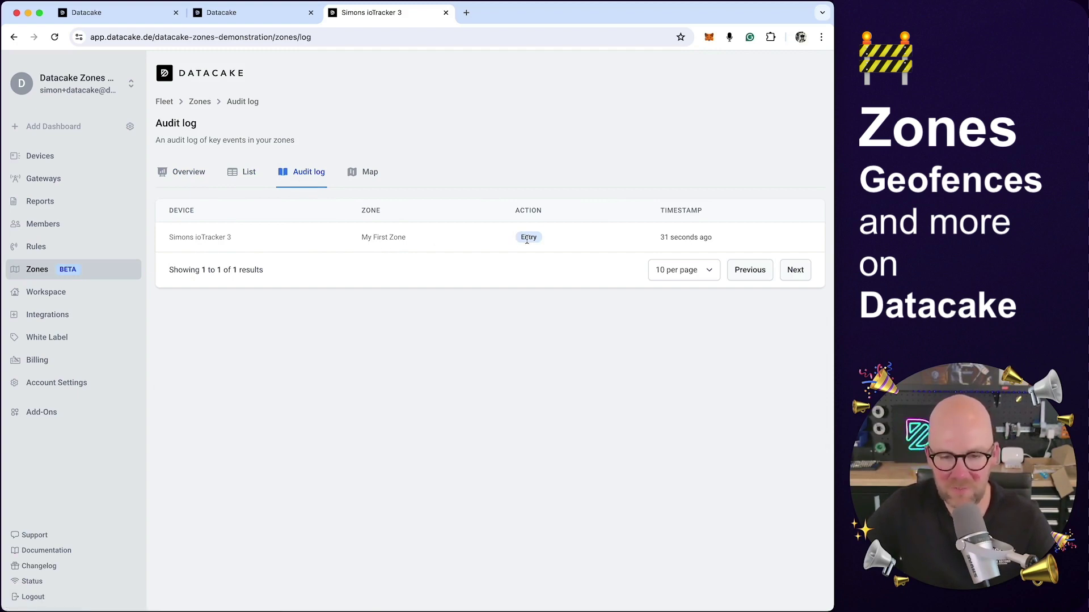
mouse_move(663, 237)
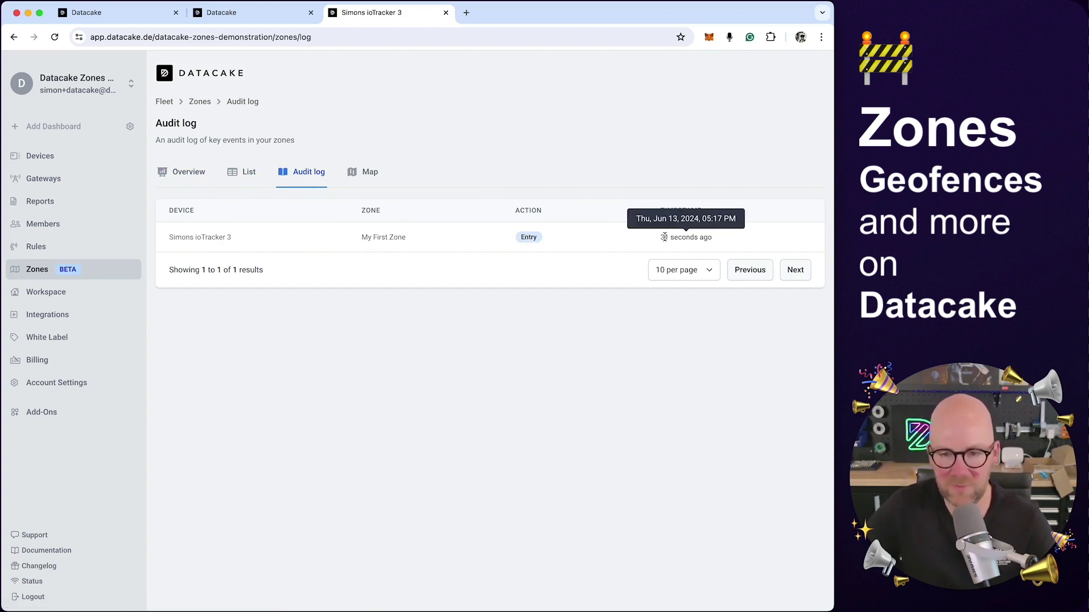
left_click(371, 174)
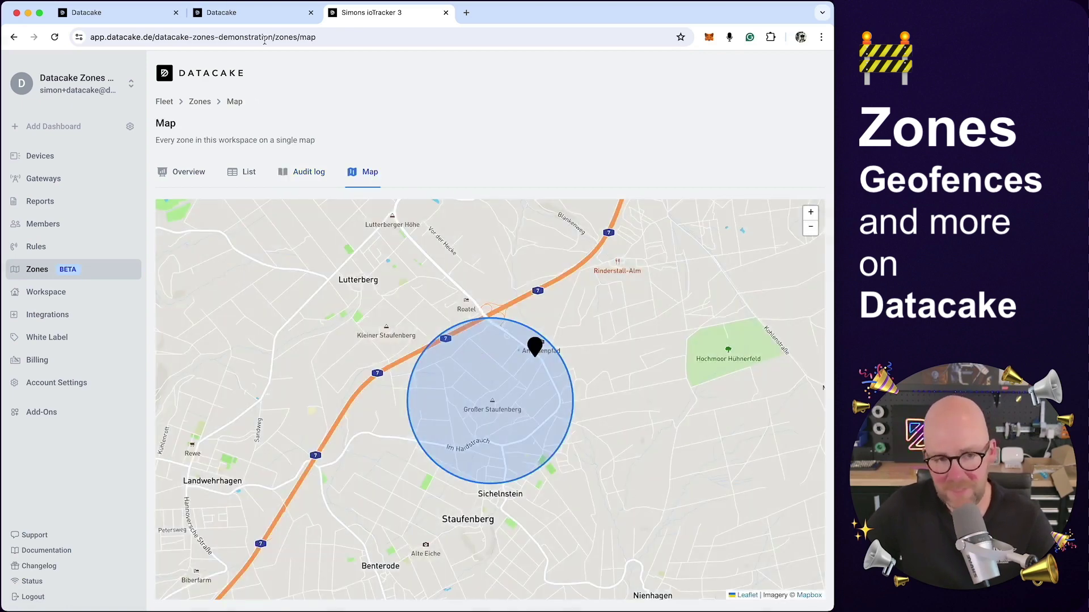
Switch to the Bus Tracker workspace, look through its device list and view the dashboard of Bus - 5326
left_click(263, 20)
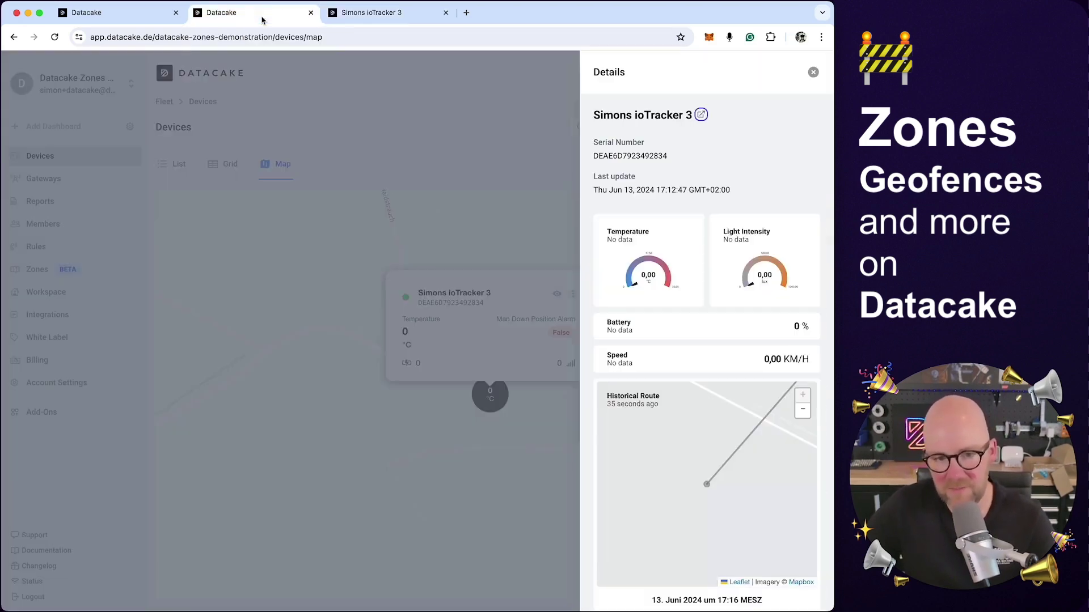
left_click(158, 22)
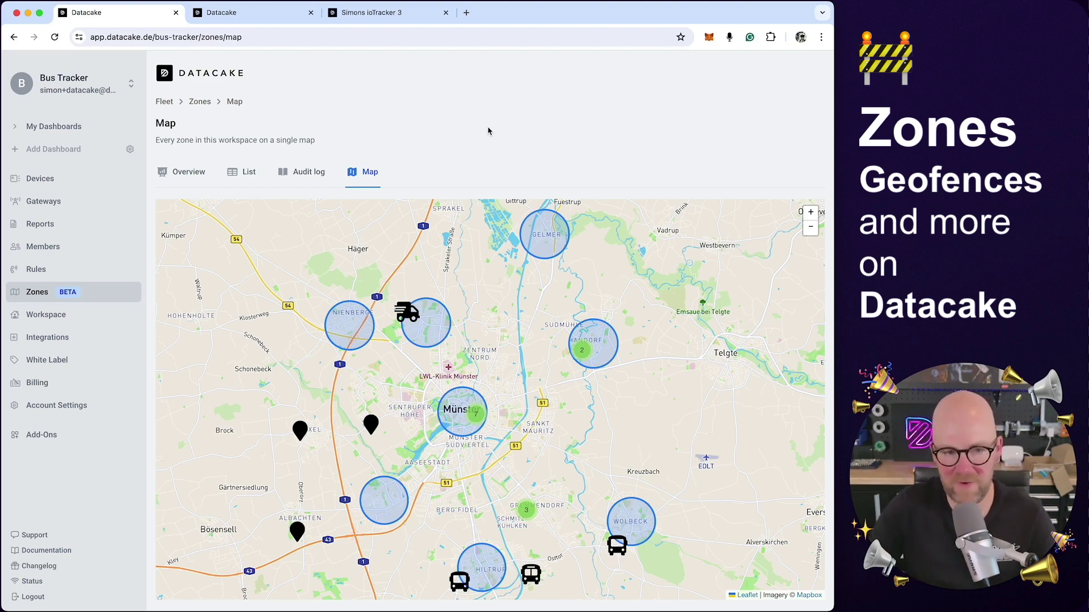
left_click(47, 186)
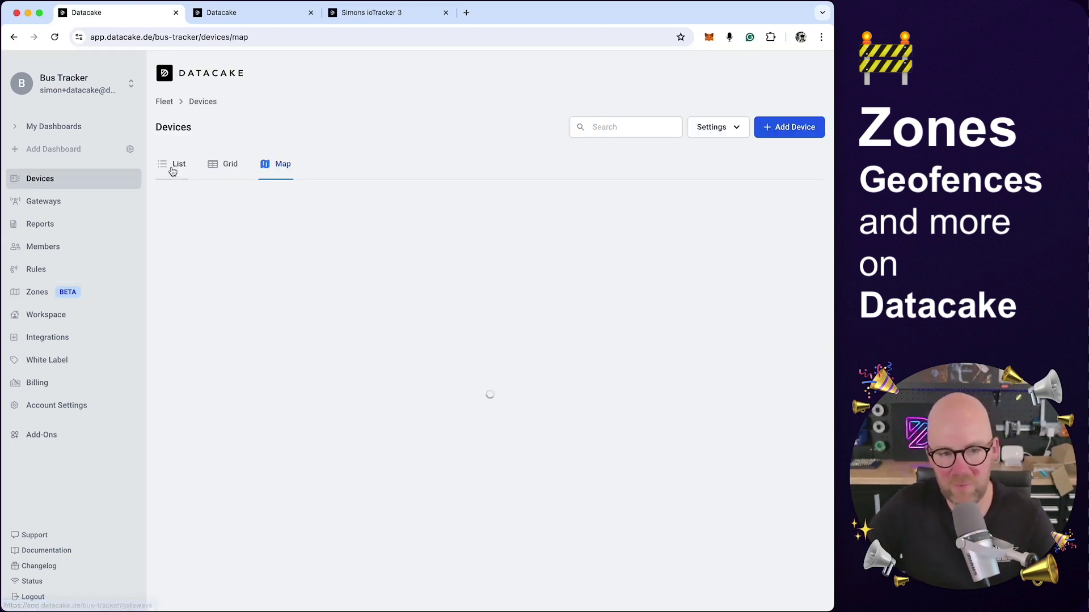
left_click(173, 167)
scroll(420, 334, "down", 5)
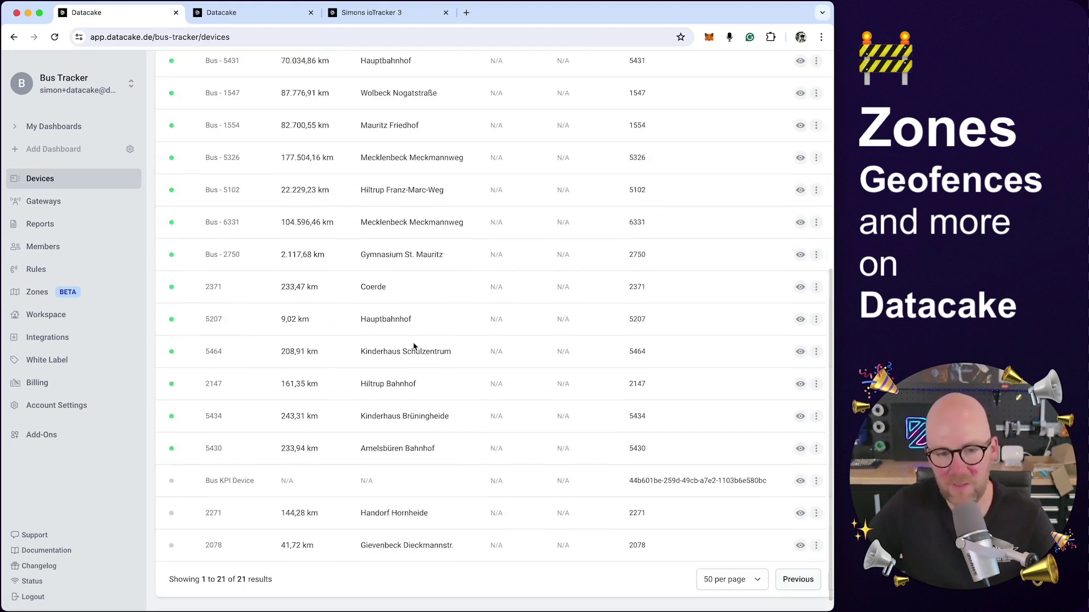
scroll(413, 347, "up", 10)
scroll(409, 354, "down", 3)
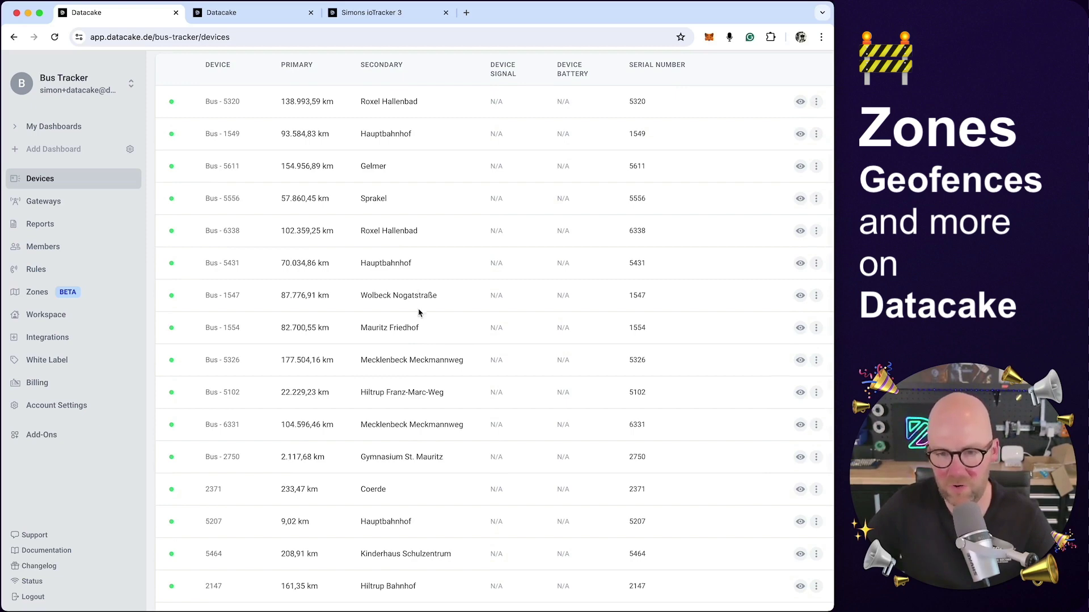
scroll(418, 313, "down", 5)
scroll(306, 340, "up", 5)
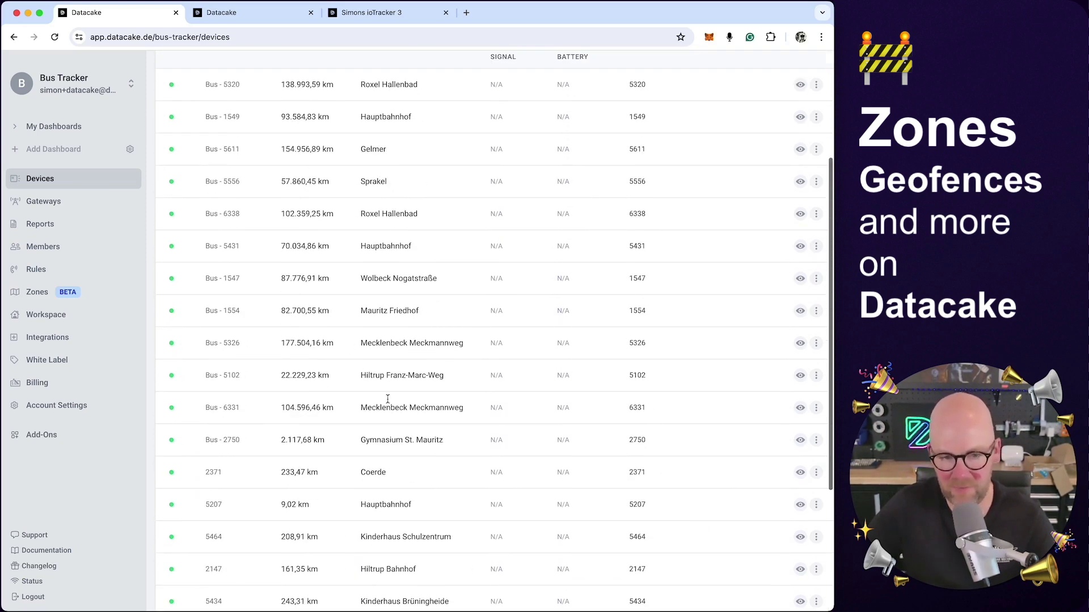
left_click(231, 345)
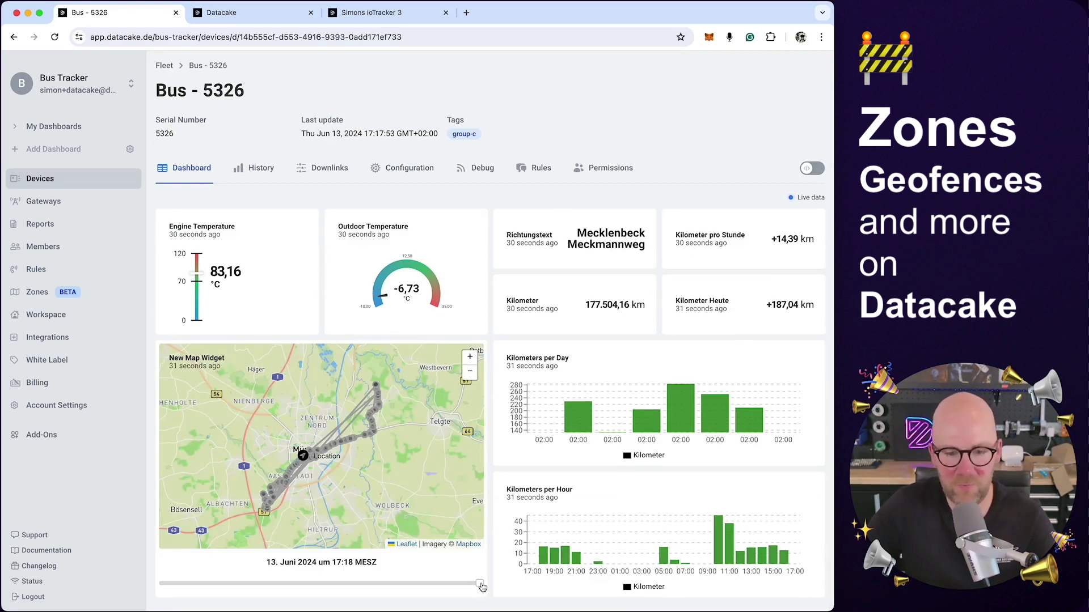
Compare the Bus Tracker workspace's zones overview with its map of all zones and buses
left_click(59, 299)
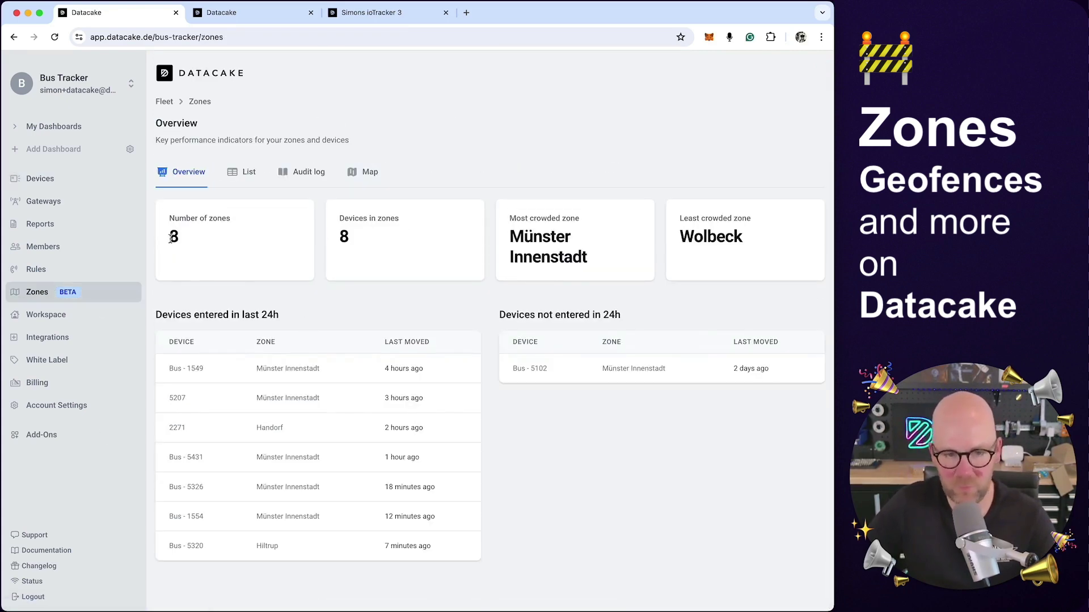
left_click(361, 172)
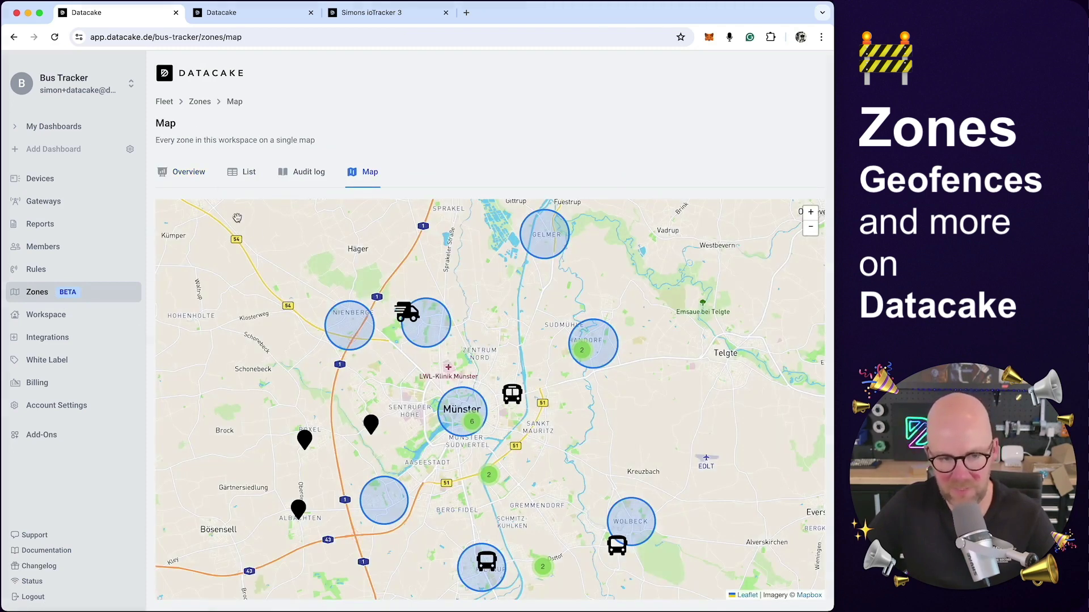
left_click(187, 172)
left_click(357, 172)
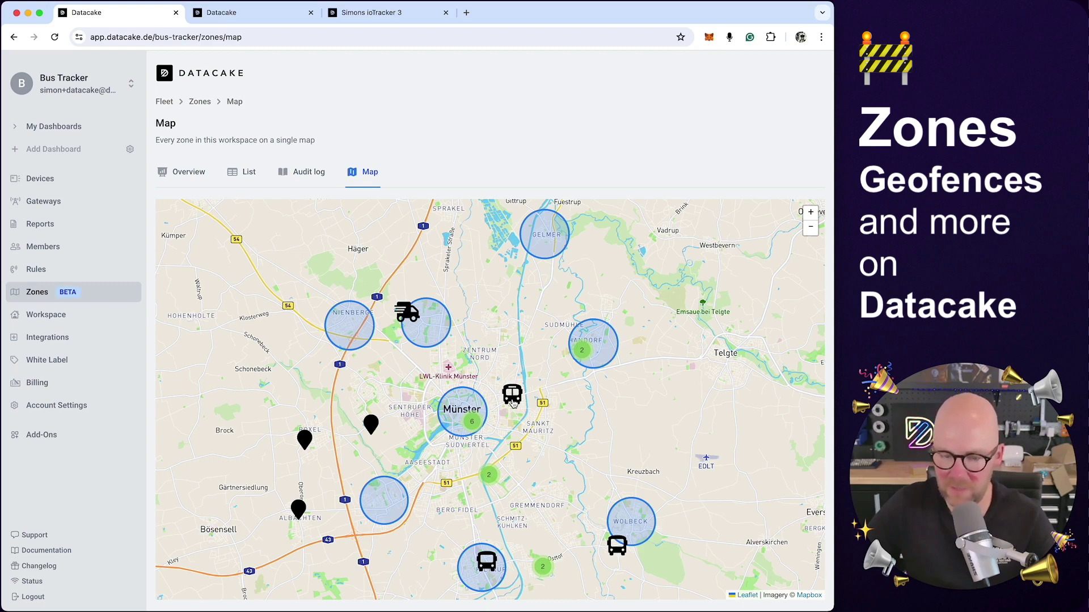
left_click(187, 172)
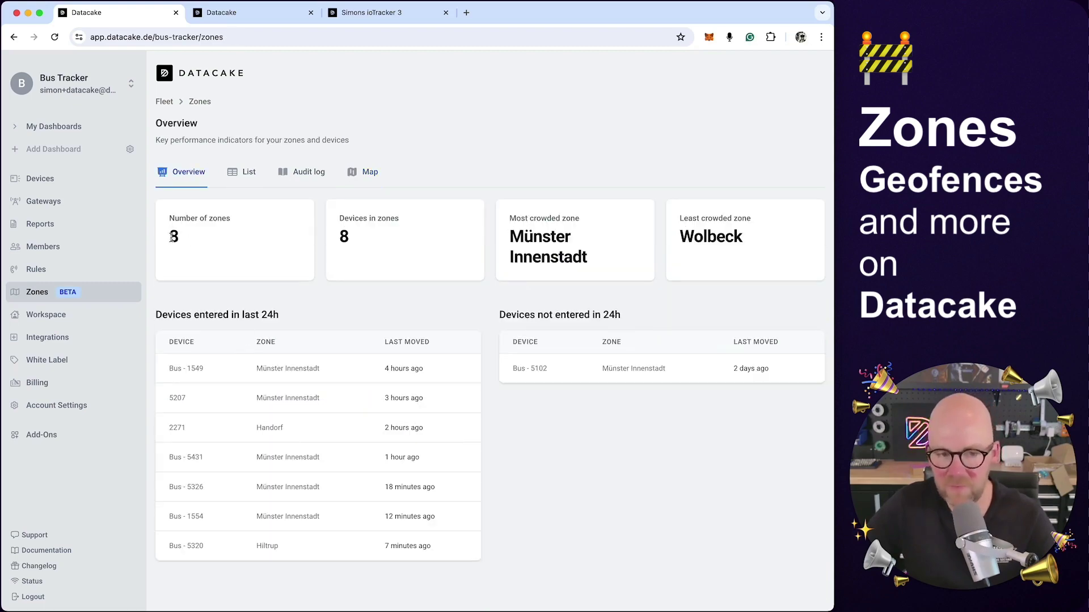
Examine the Bus Tracker zone count, the most and least crowded zones, and the last-moved time of devices not entered in 24 hours
left_click_drag(169, 234, 183, 240)
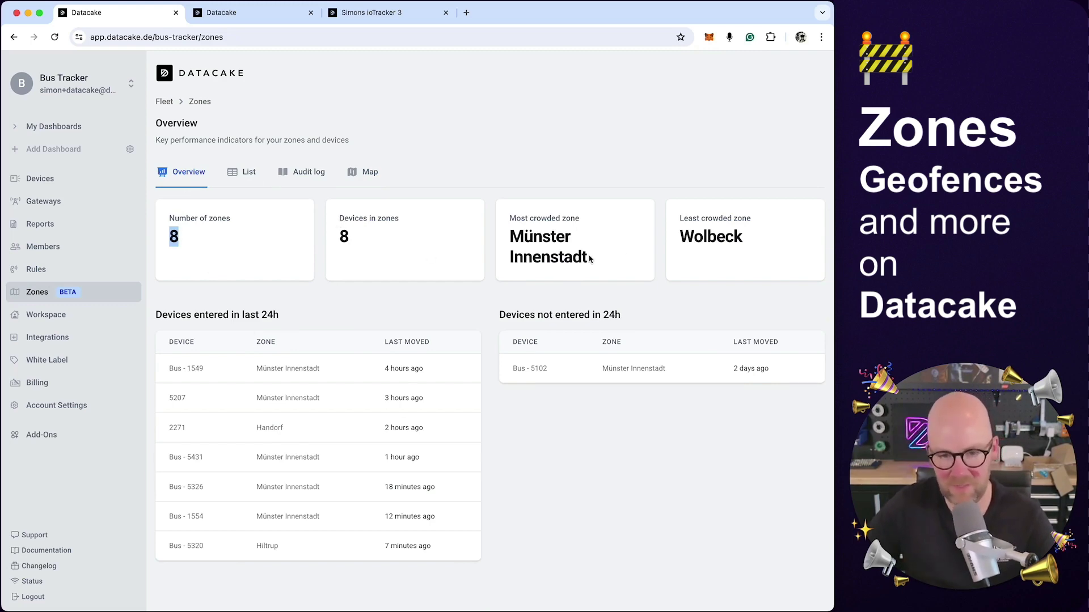
left_click_drag(510, 241, 605, 260)
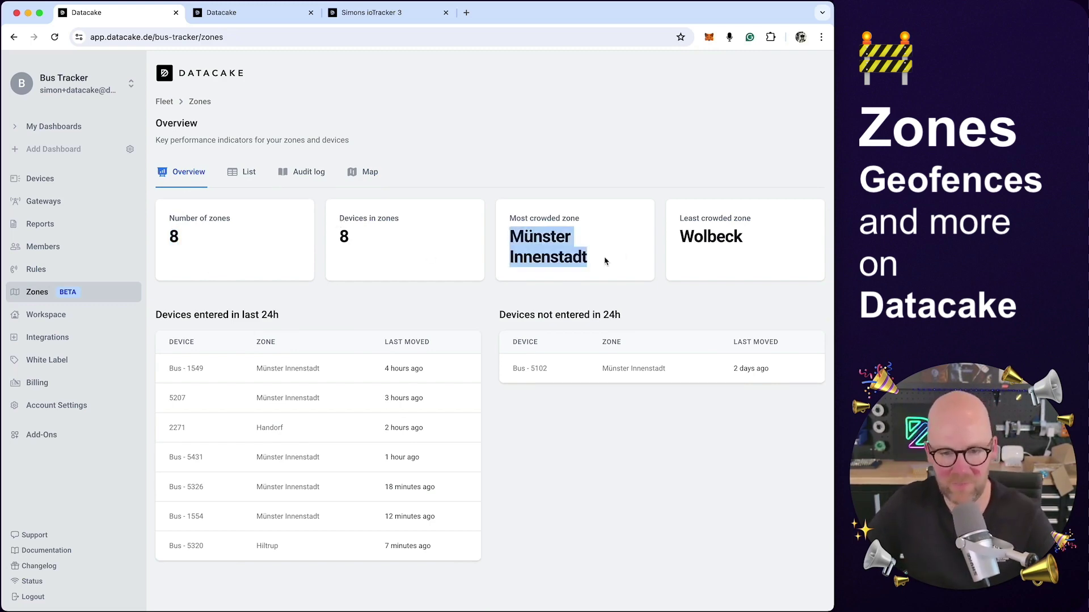
left_click_drag(682, 218, 778, 221)
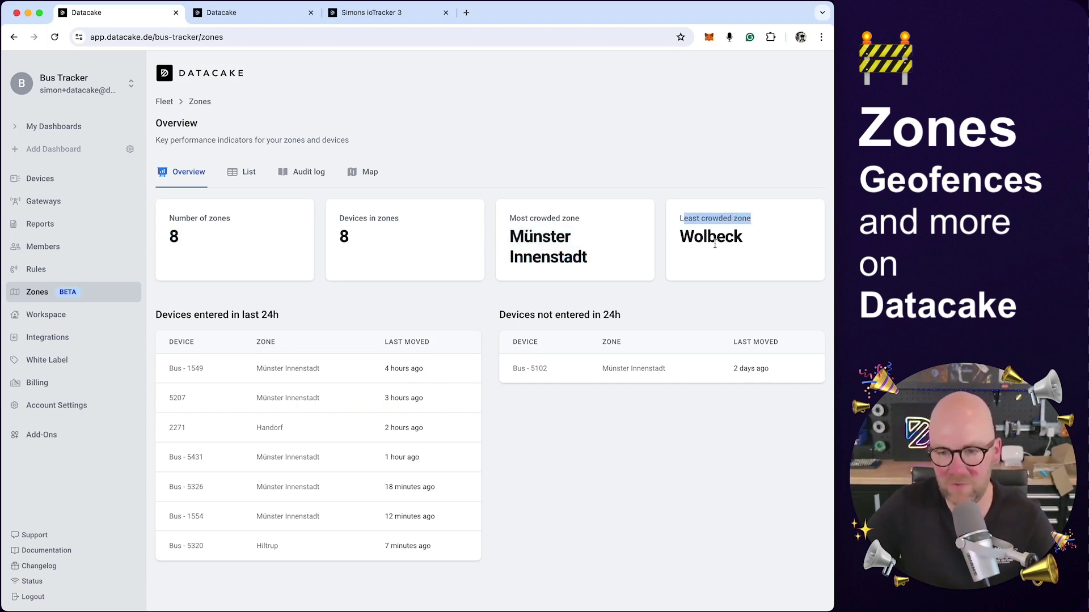
left_click_drag(678, 219, 759, 224)
left_click_drag(680, 233, 760, 244)
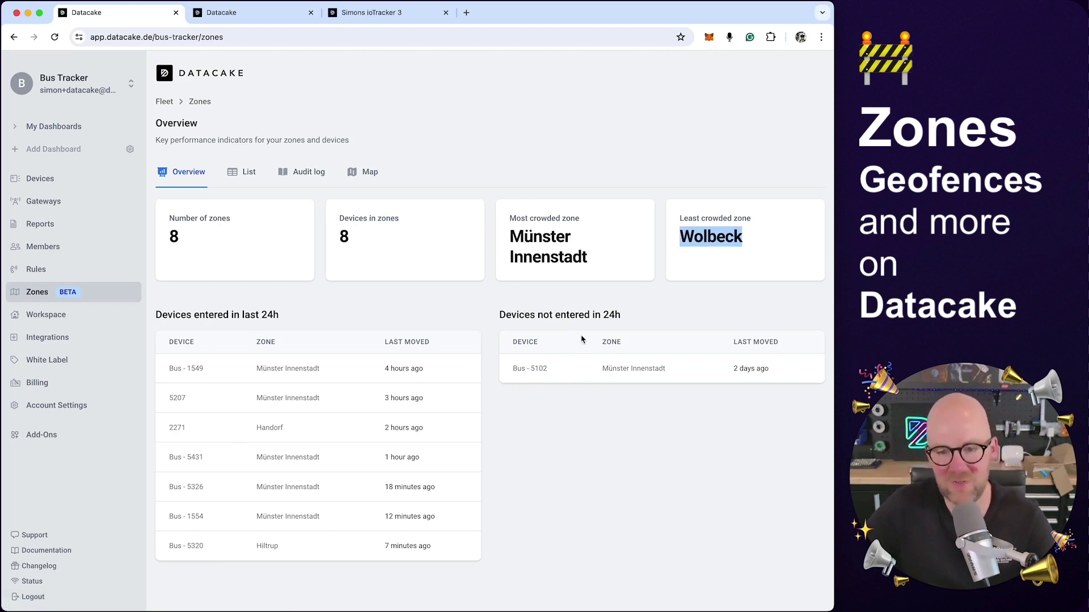
left_click_drag(734, 343, 797, 346)
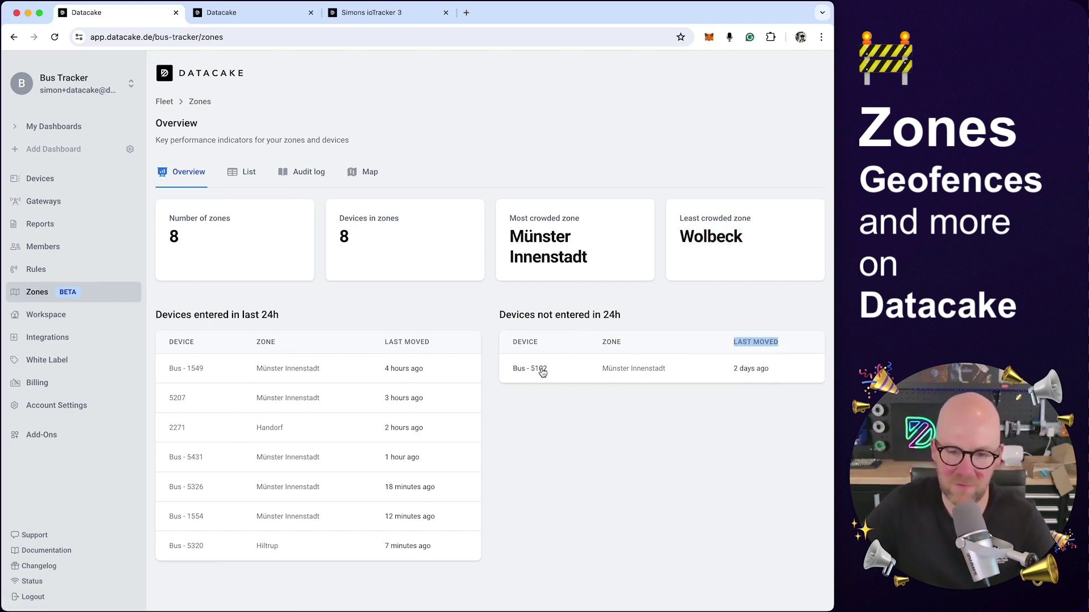
left_click(678, 434)
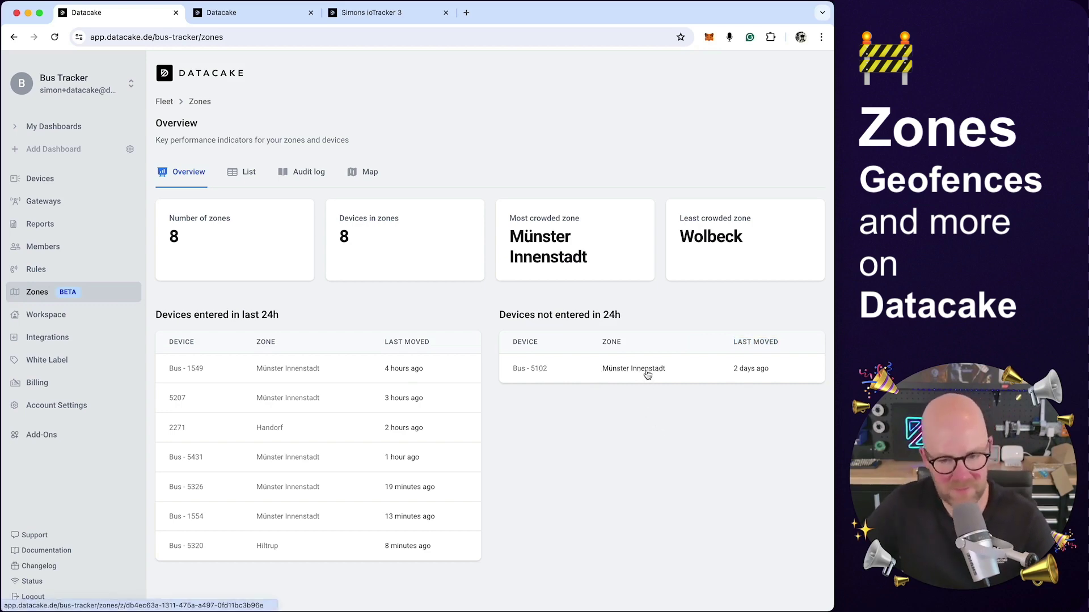
View the dashboard and location map of Bus - 5102 from the devices not entered in 24h, and return to the zones overview
left_click(540, 370)
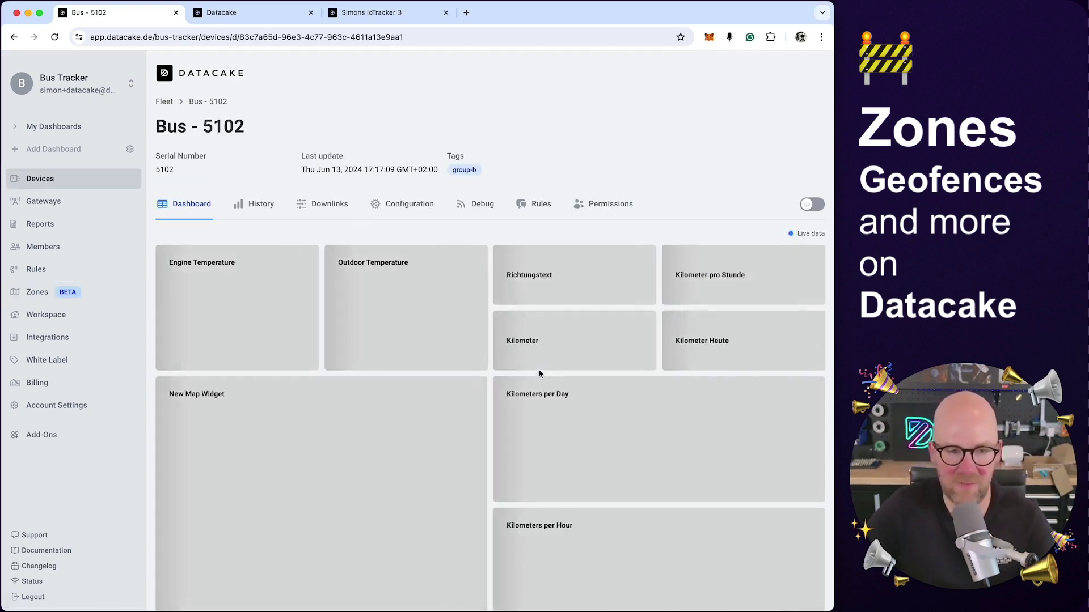
scroll(468, 383, "down", 1)
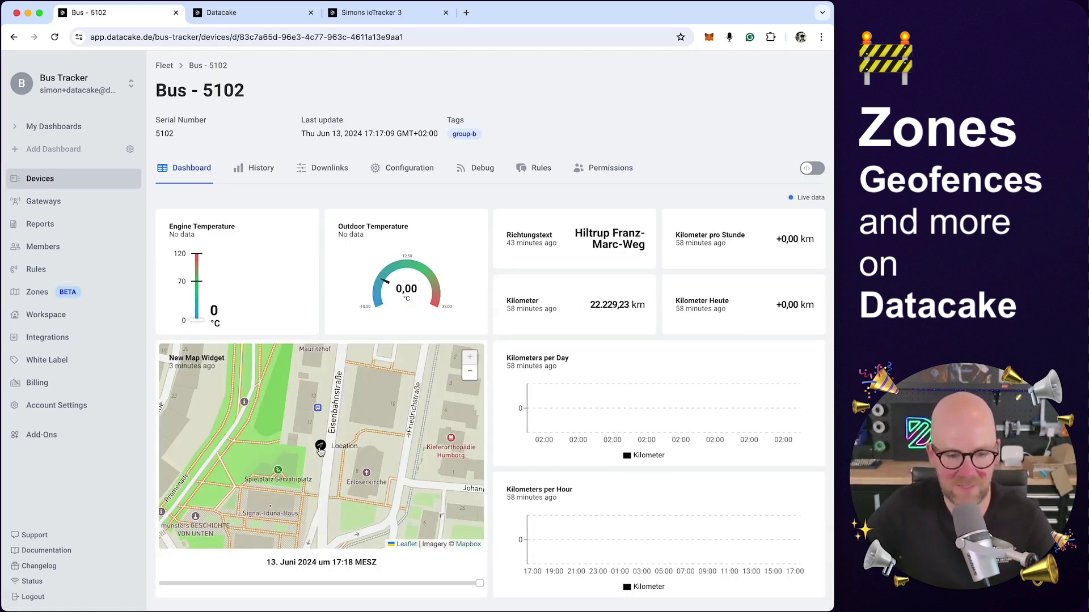
mouse_move(470, 590)
left_mouse_down()
mouse_move(433, 584)
mouse_move(479, 584)
left_mouse_up()
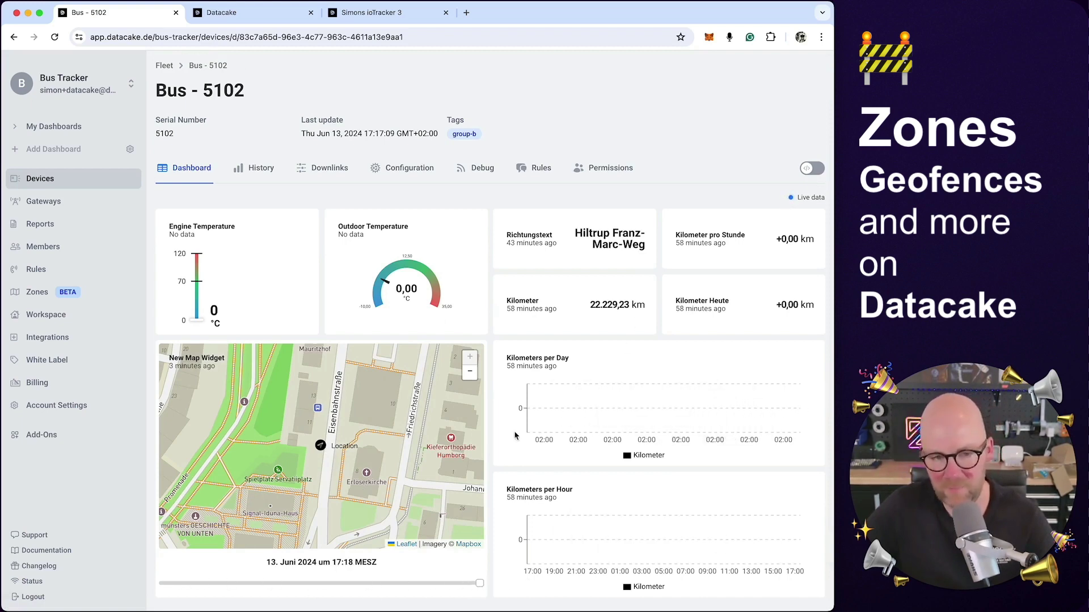
left_click(39, 298)
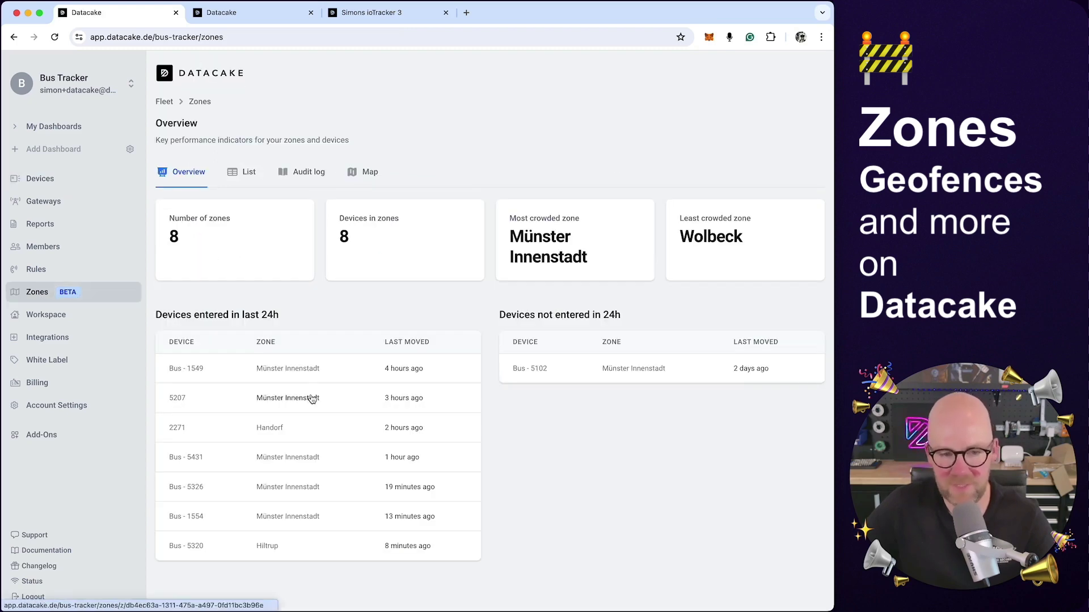
Sort the list of zones by object count in descending order and open the Münster Innenstadt zone
left_click(240, 177)
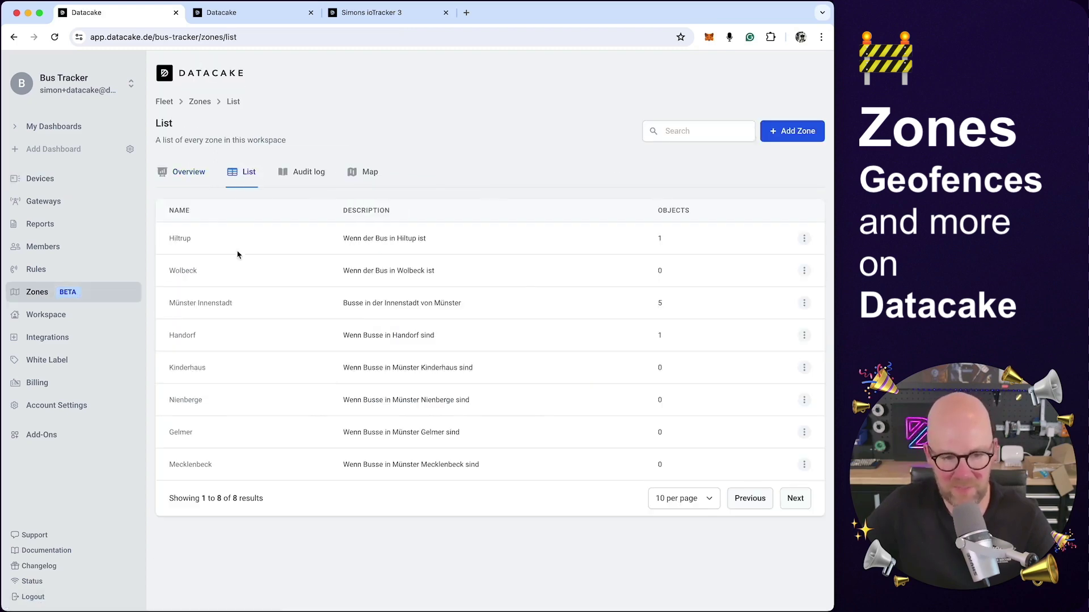
left_click(668, 221)
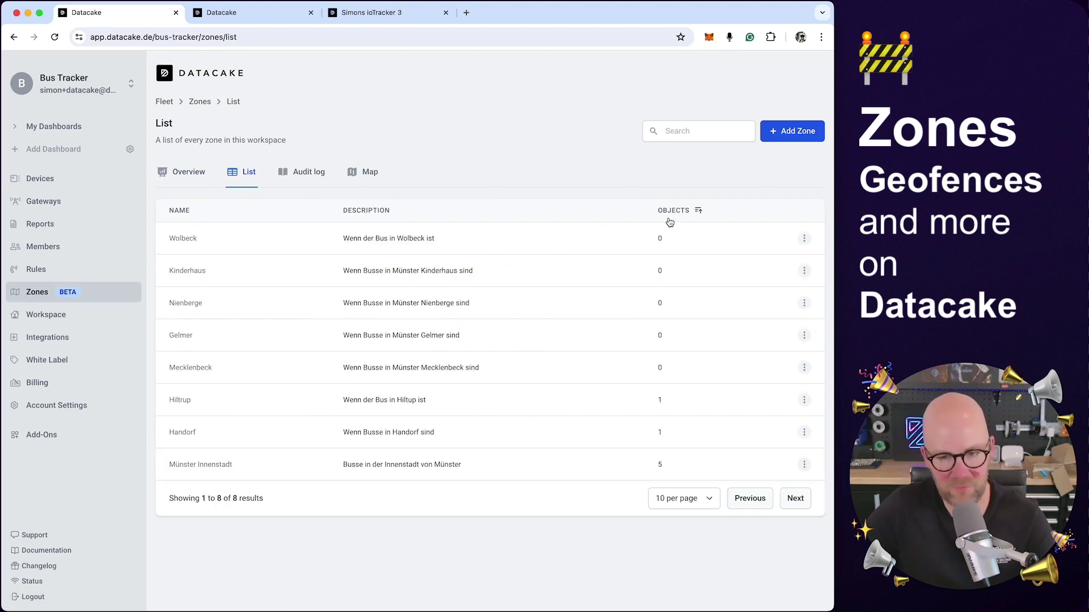
left_click(668, 221)
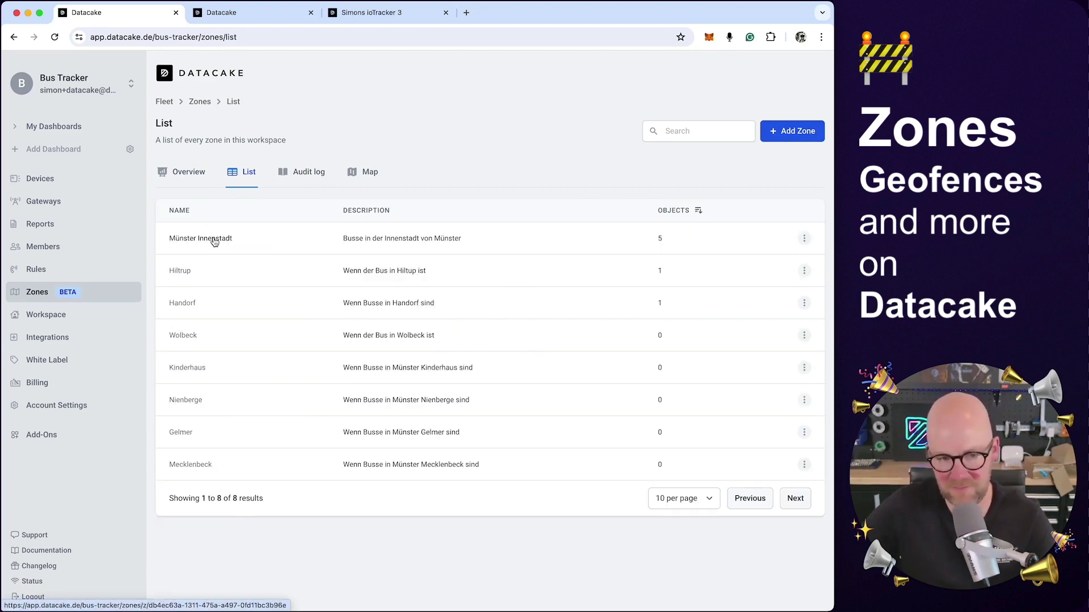
left_click(214, 241)
Examine Münster Innenstadt's devices in and out of the zone, average time in zone and new devices in the last 24 hours
left_click_drag(194, 272, 164, 275)
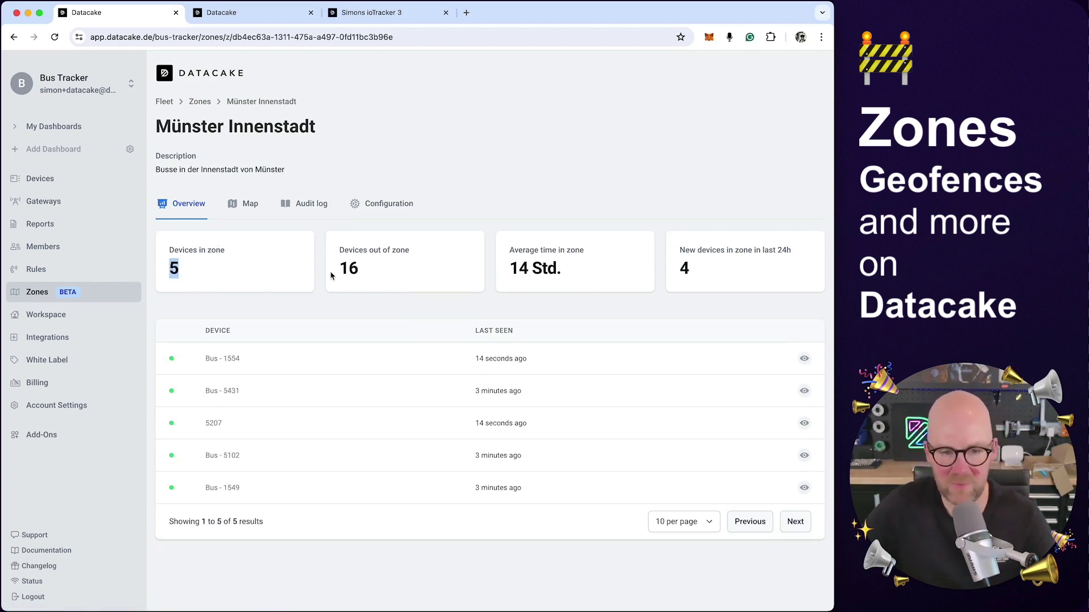
left_click_drag(331, 275, 372, 272)
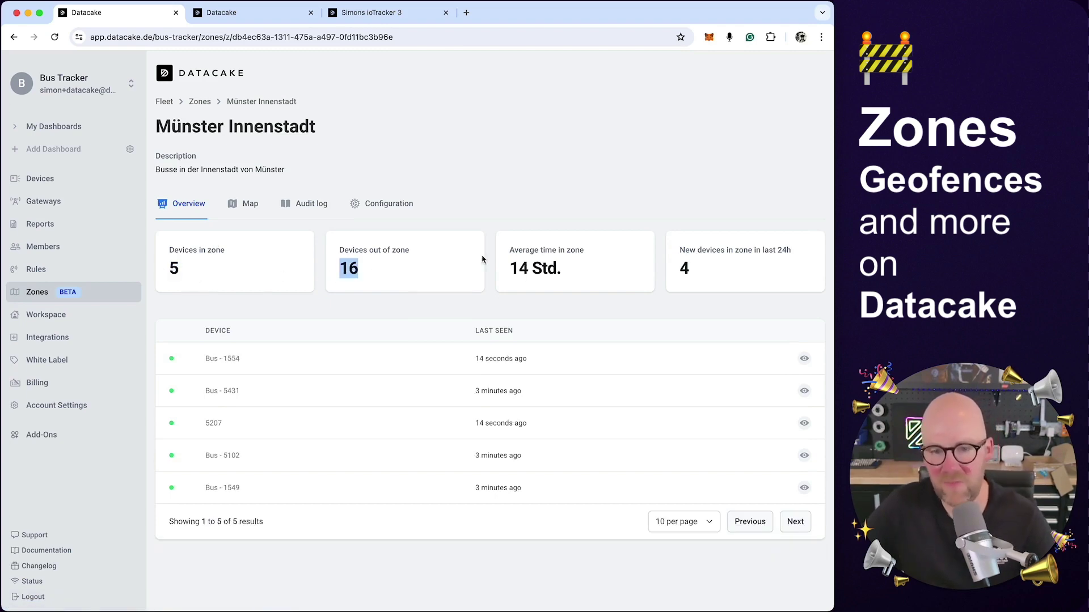
left_click_drag(503, 253, 603, 256)
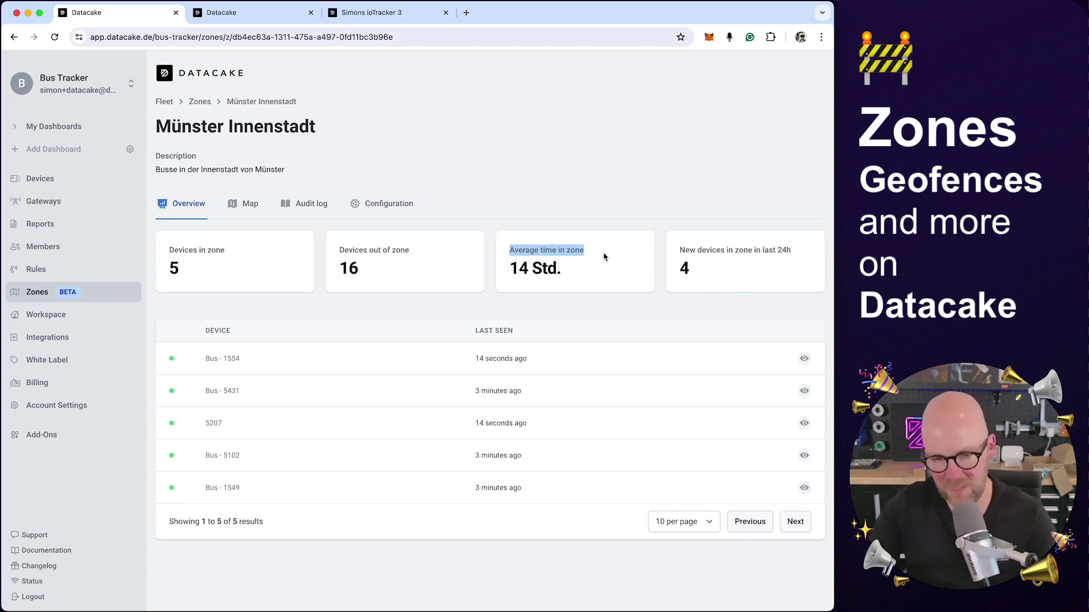
left_click(680, 266)
left_click_drag(793, 254, 744, 253)
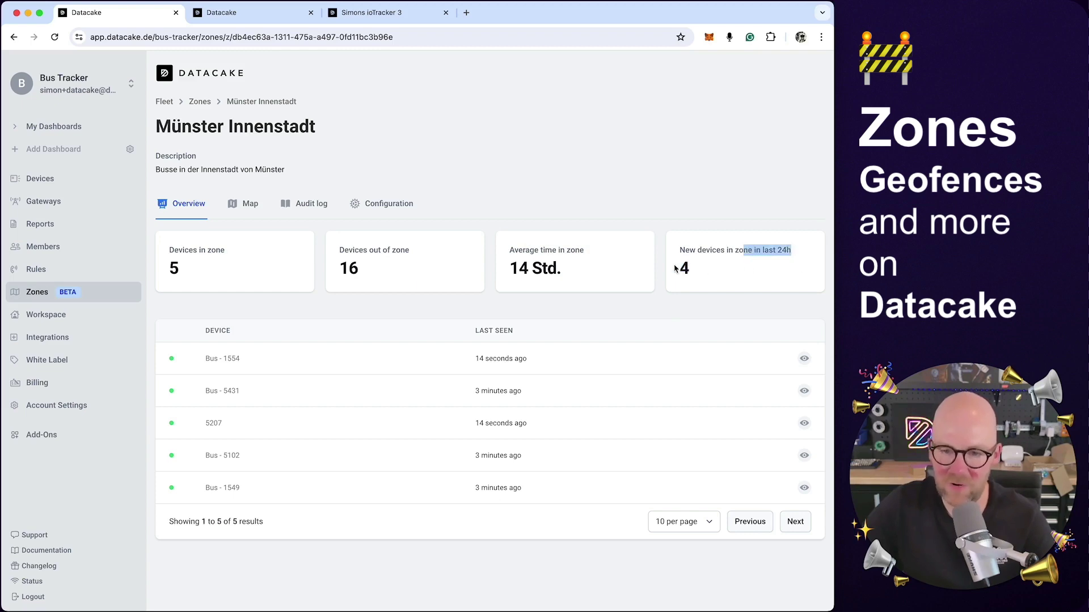
left_click_drag(675, 268, 685, 266)
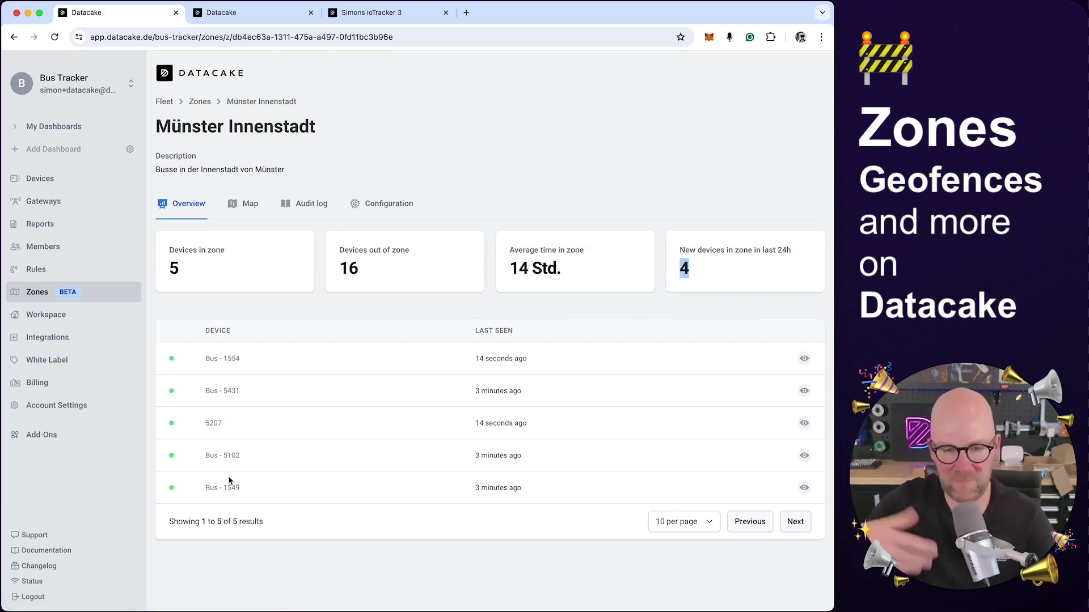
left_click_drag(515, 269, 581, 273)
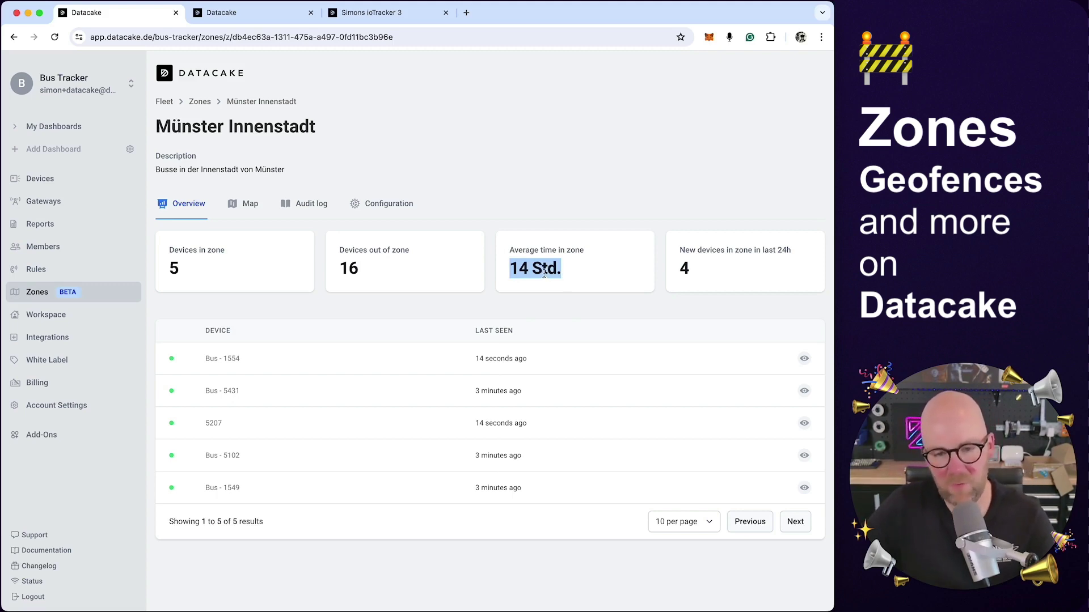
left_click(513, 272)
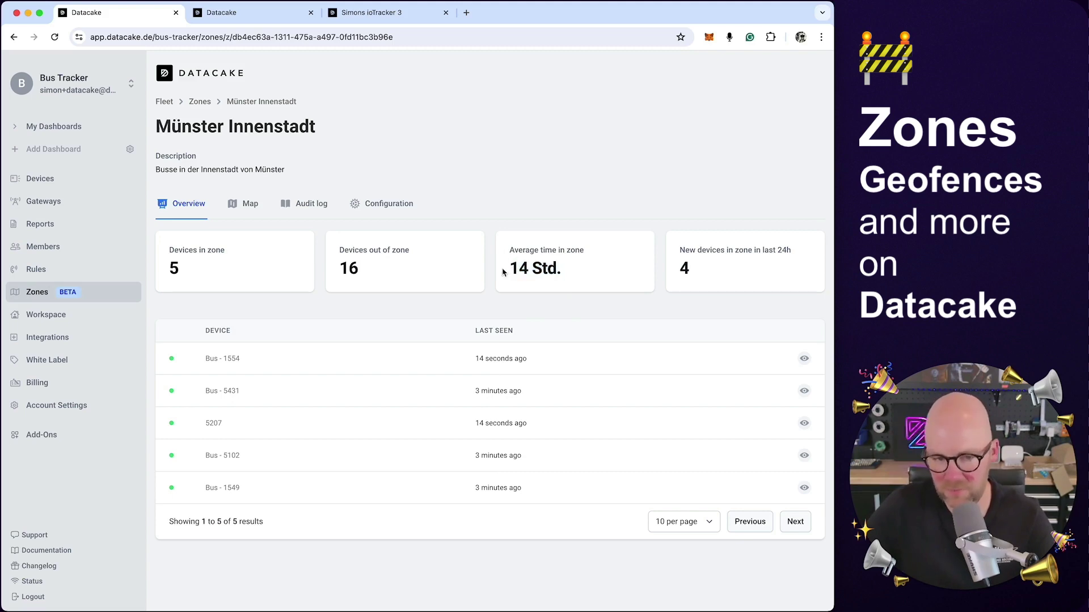
View the audit log and general configuration of Münster Innenstadt, and return to the list of all zones
left_click(310, 210)
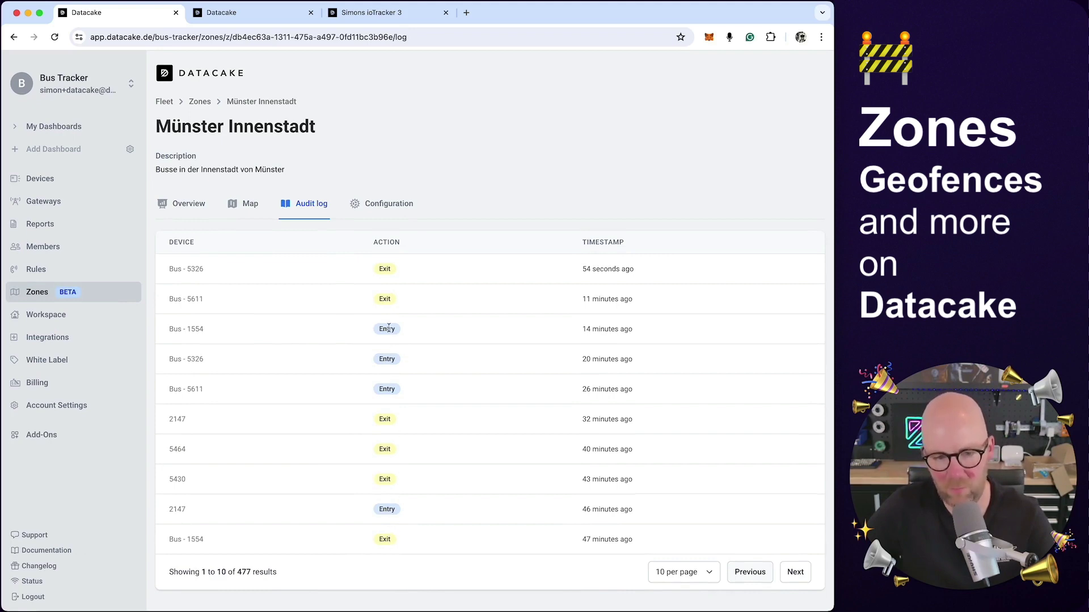
left_click(392, 205)
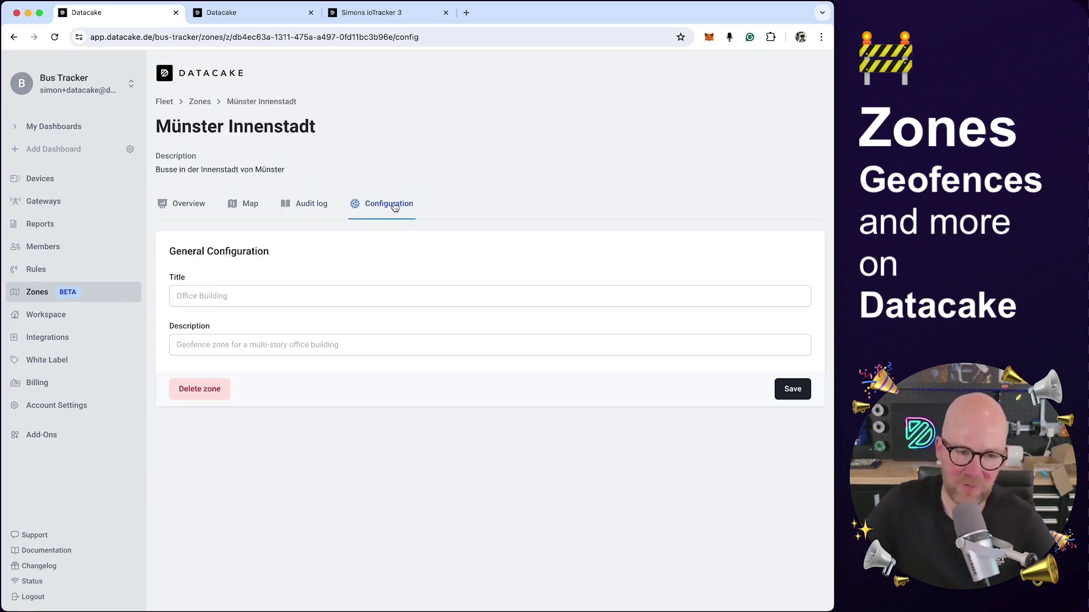
left_click(51, 299)
left_click(245, 173)
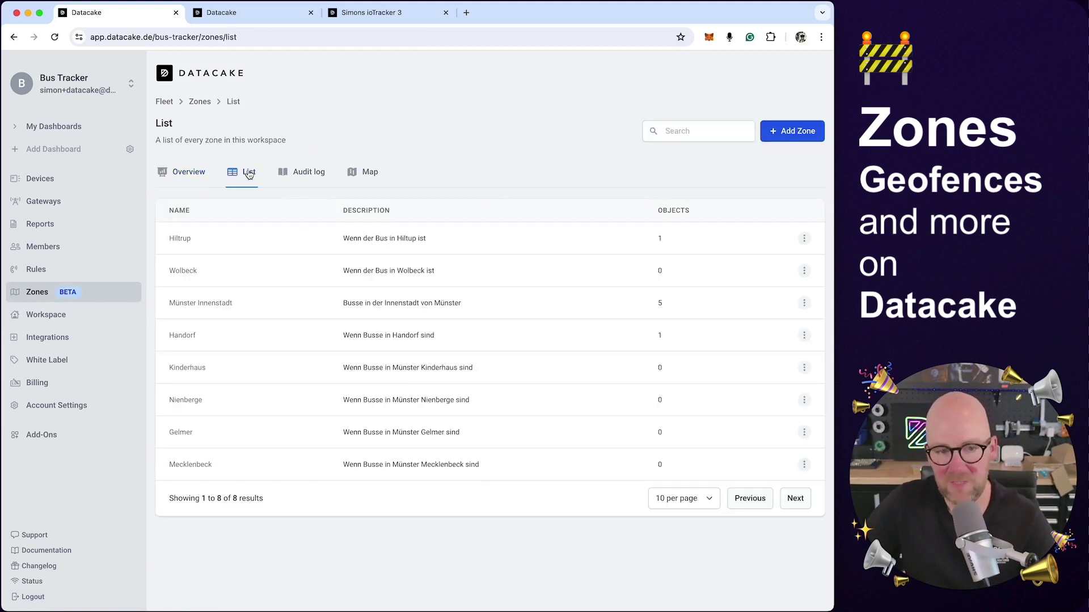
Check on the map of all zones which devices are in the Nienberge and Handorf zones
left_click(367, 172)
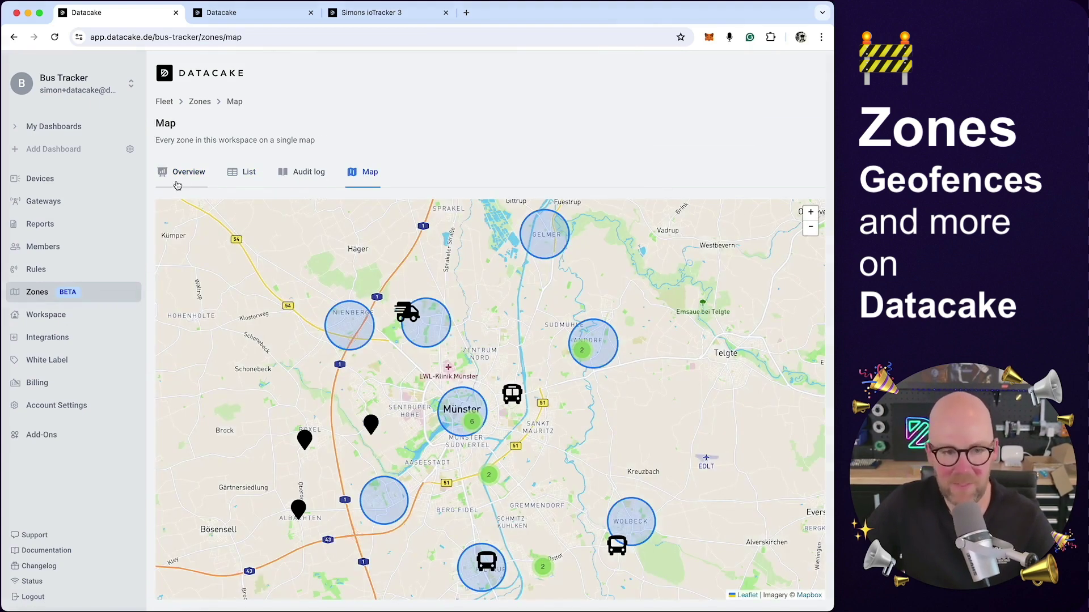
left_click(355, 341)
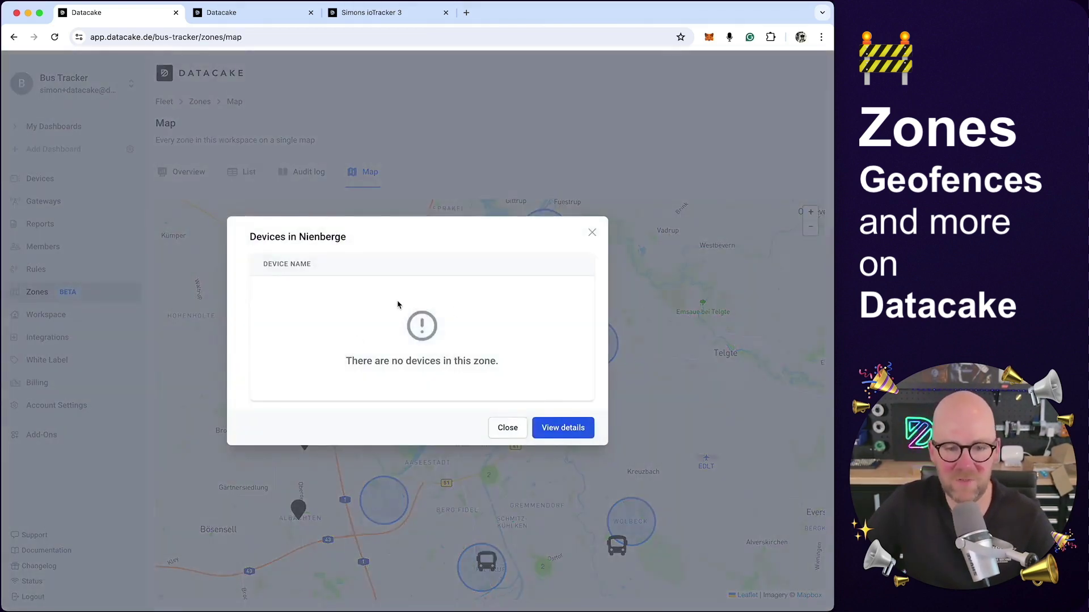
left_click(515, 434)
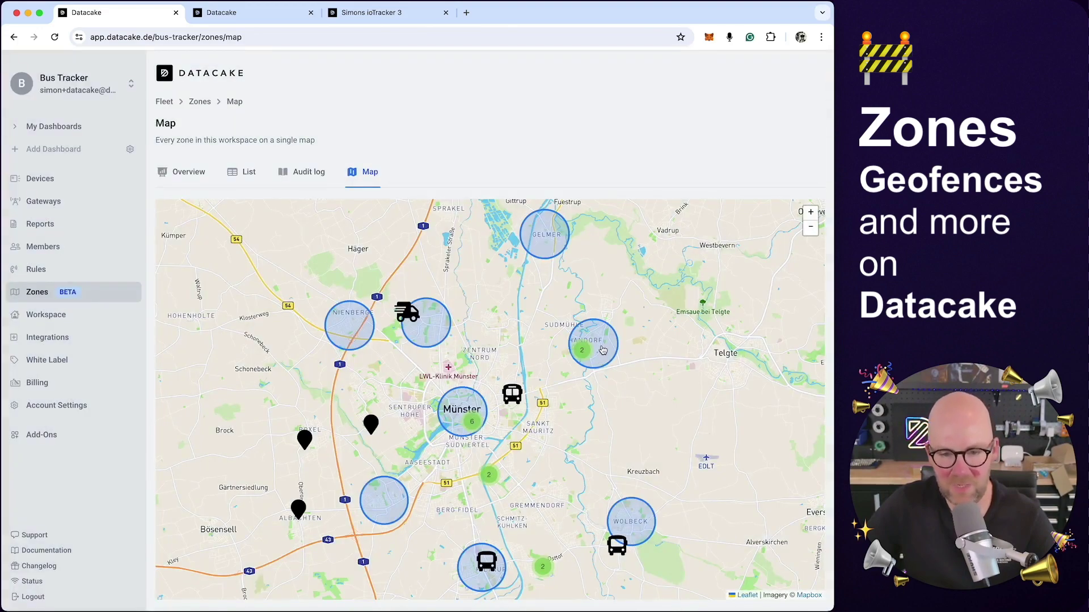
left_click(603, 349)
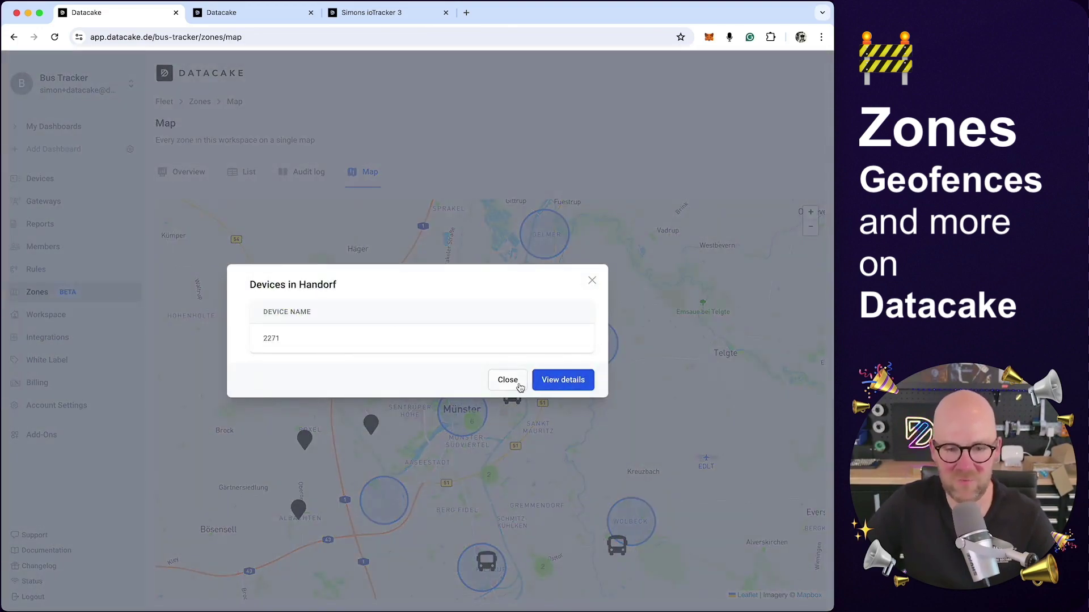
left_click(508, 380)
Recheck the devices in the Handorf zone and show the summary of the device marker inside it
scroll(663, 295, "up", 2)
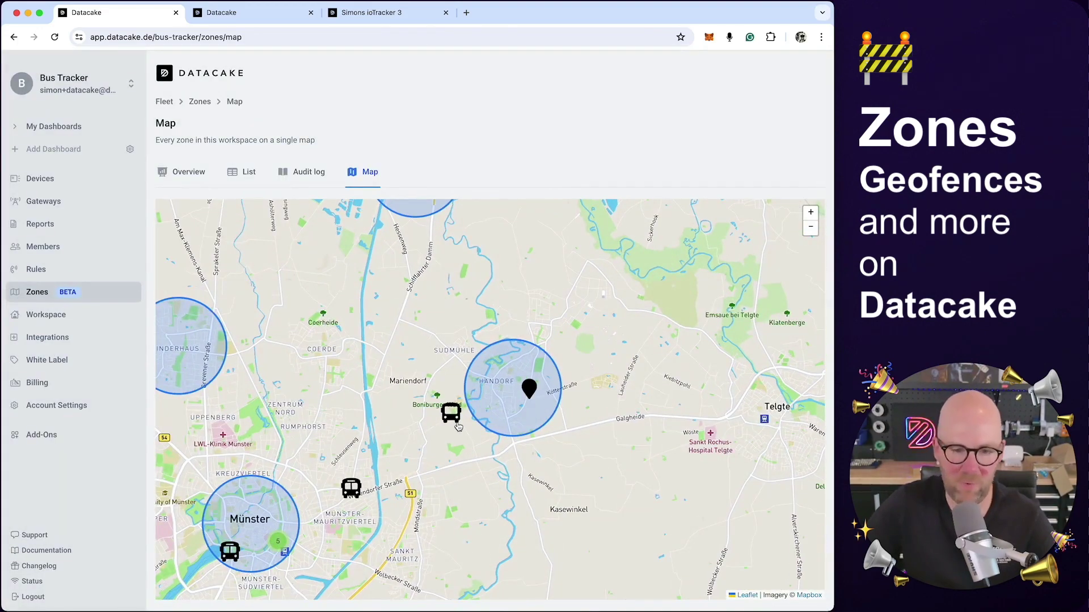
scroll(459, 427, "down", 5)
scroll(619, 287, "up", 3)
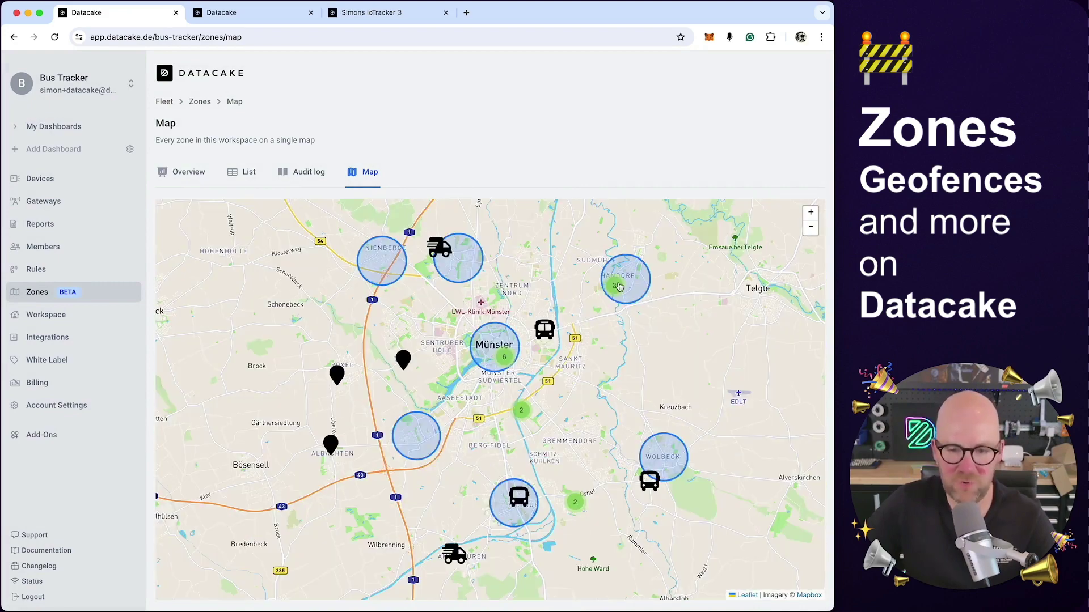
left_click(620, 287)
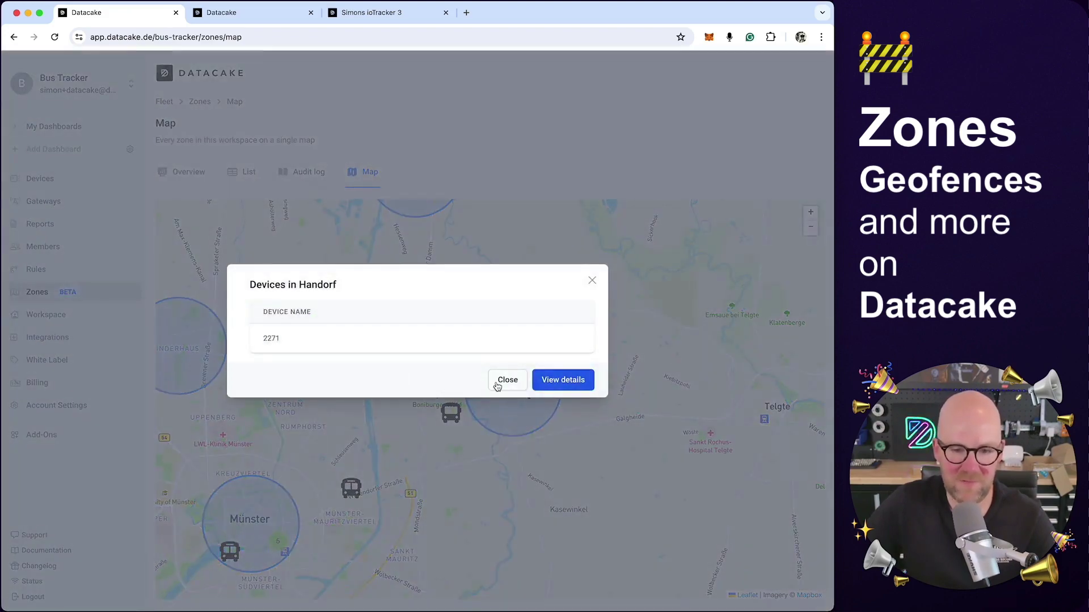
left_click(497, 385)
left_click(529, 389)
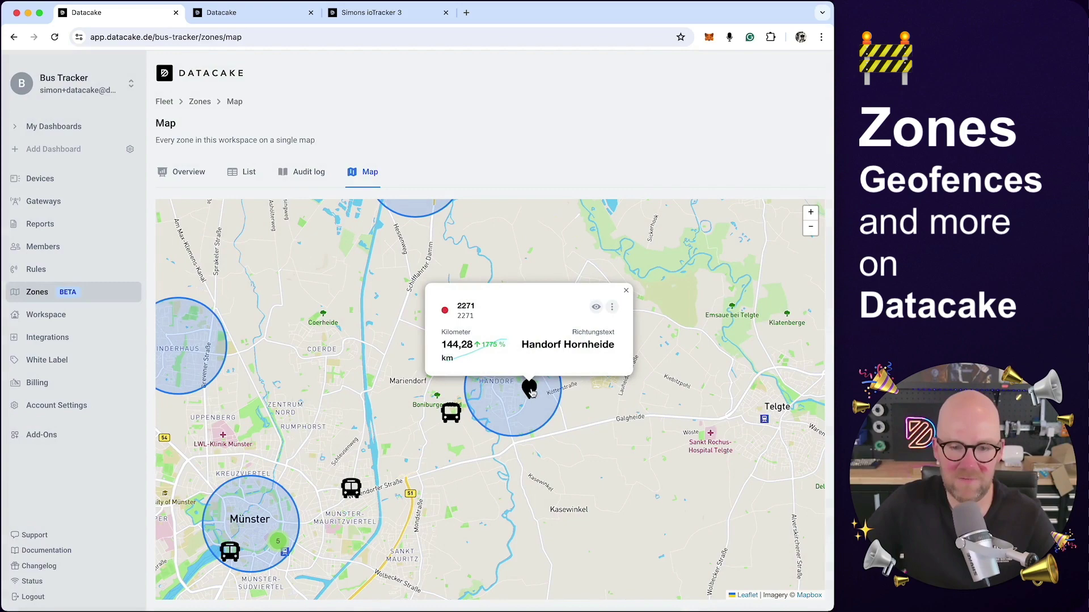
Preview the details of device 2271 and rewind its location history to 13 June 2024, 08:20
left_click(596, 308)
scroll(609, 373, "down", 3)
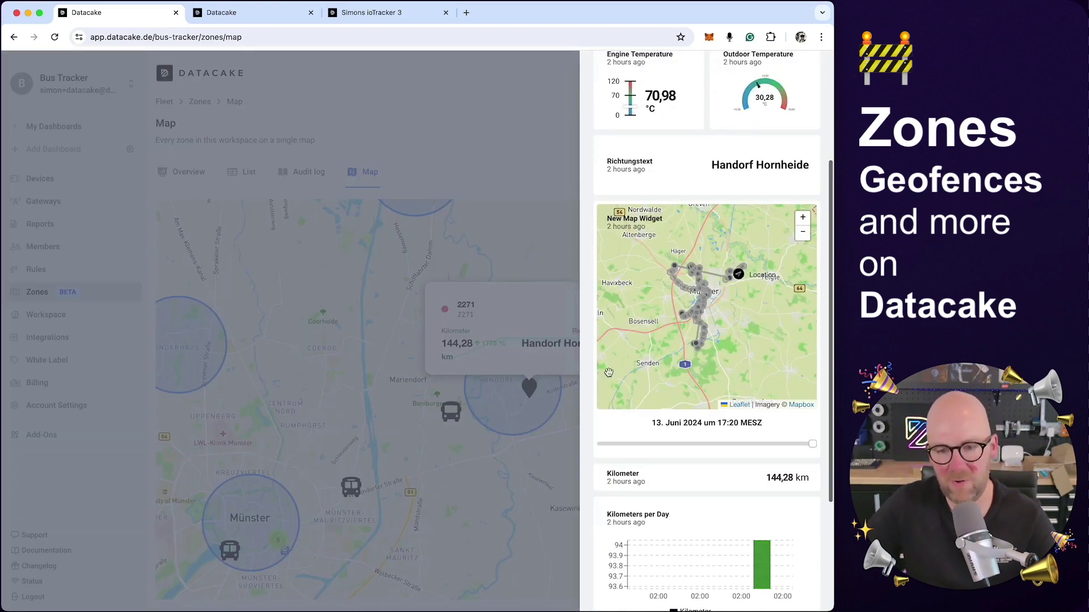
mouse_move(812, 443)
left_mouse_down()
mouse_move(644, 444)
mouse_move(733, 444)
left_mouse_up()
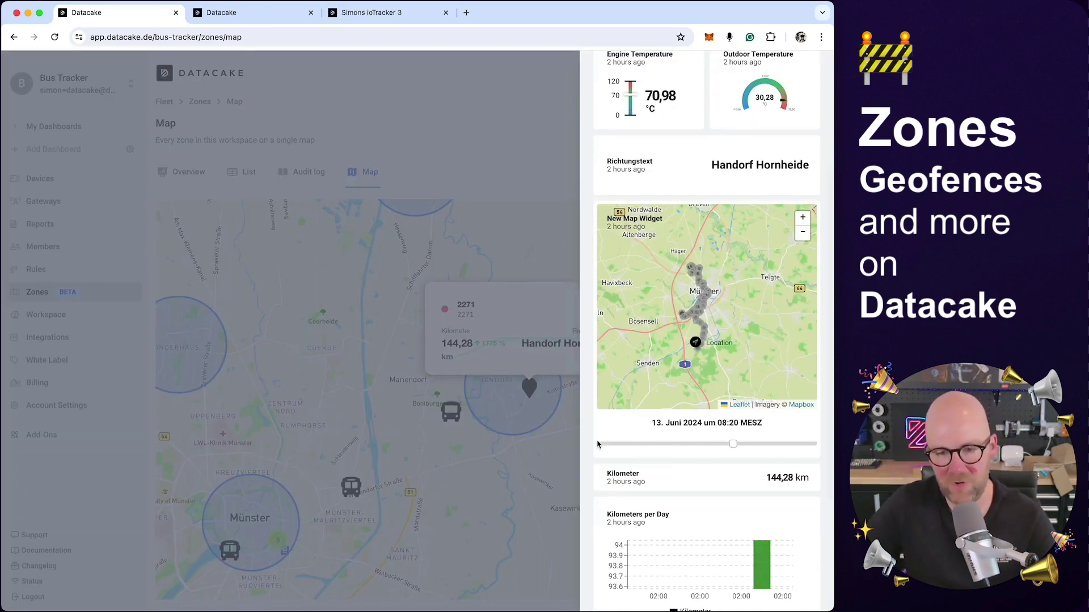
scroll(597, 444, "up", 3)
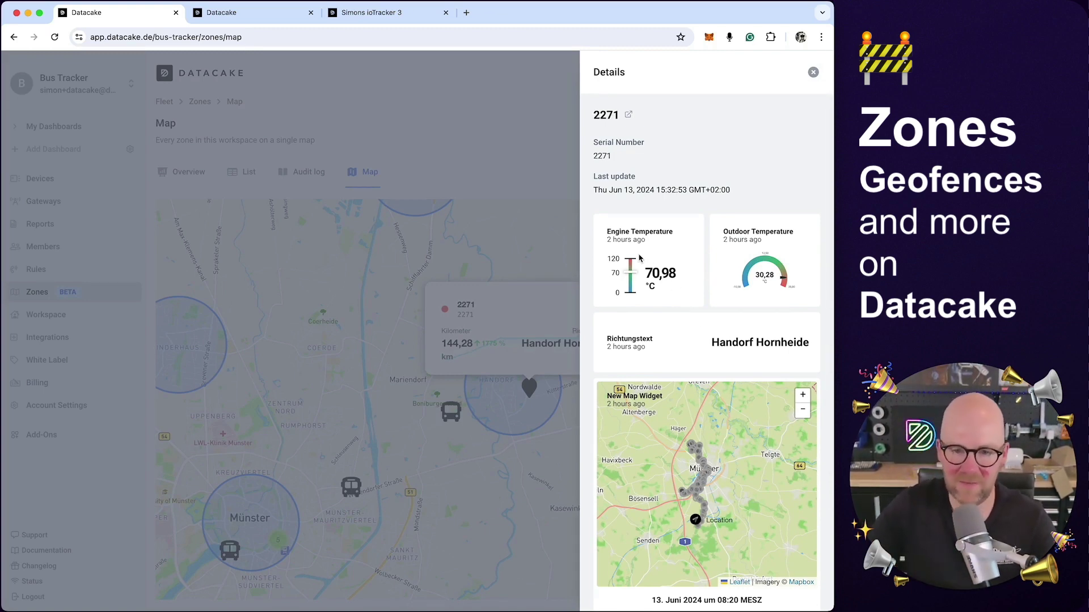
Open the full dashboard of device 2271 in edit mode and show its mobile layout
left_click(628, 115)
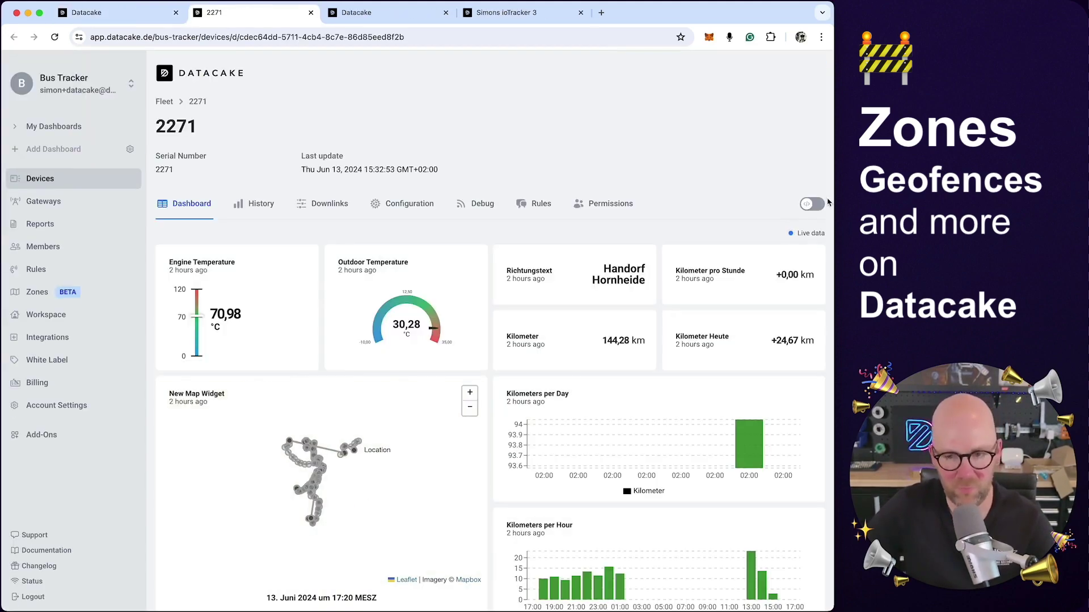
left_click(819, 204)
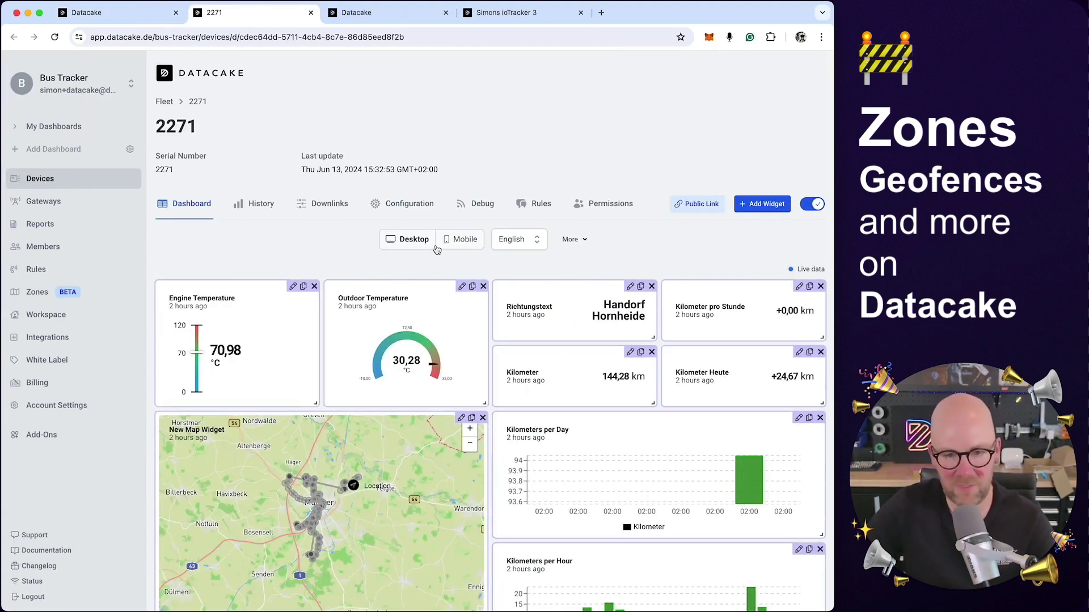
left_click(451, 241)
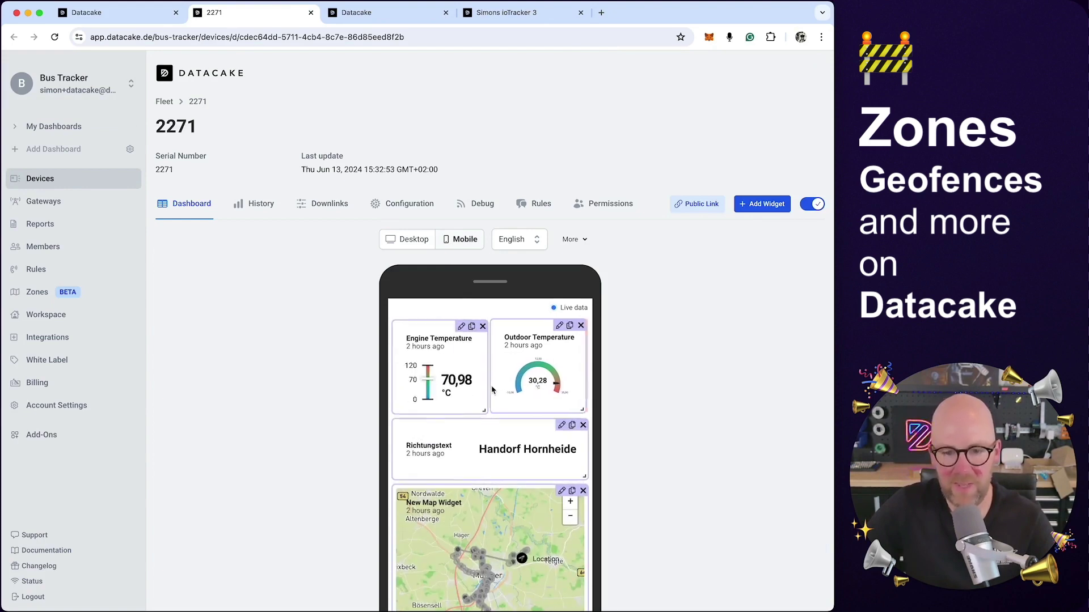
Try resizing the Outdoor Temperature widget in the mobile layout, and leave dashboard editing without adding a widget
left_click_drag(584, 409, 553, 417)
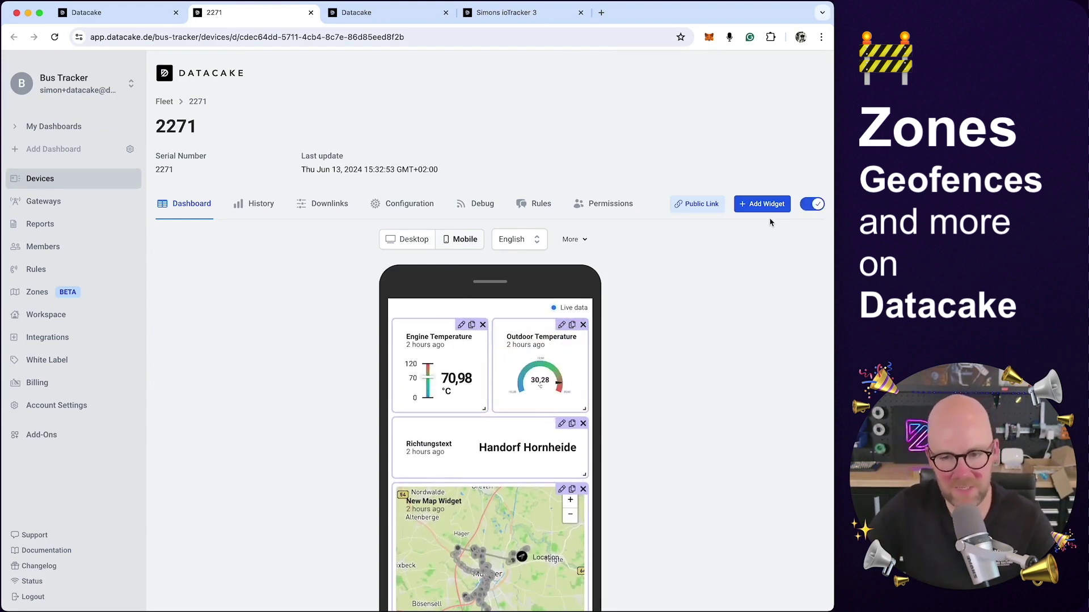
left_click(764, 205)
left_click(739, 334)
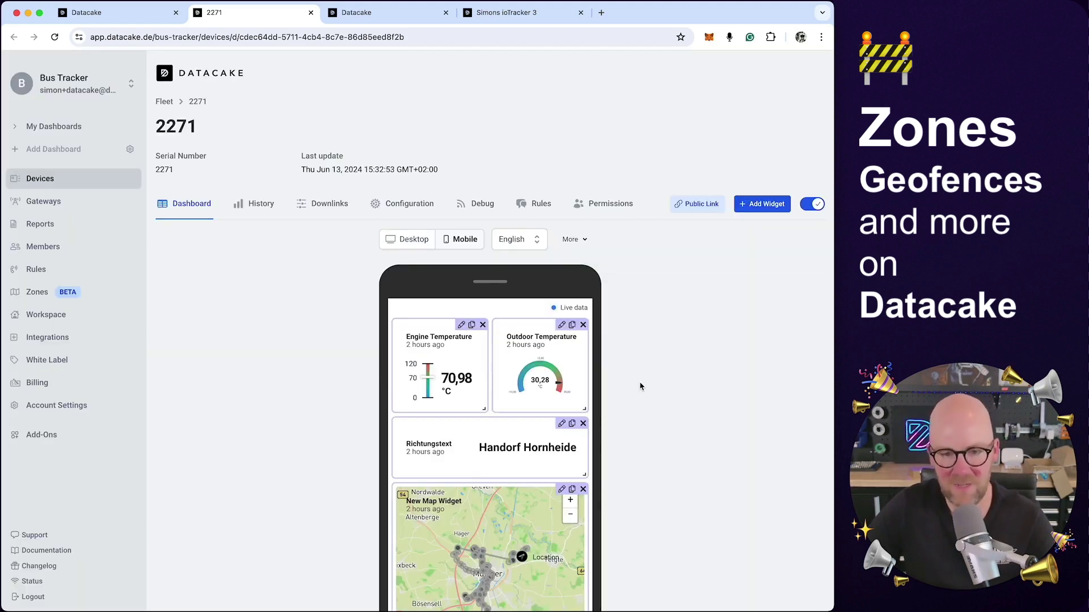
scroll(641, 386, "down", 2)
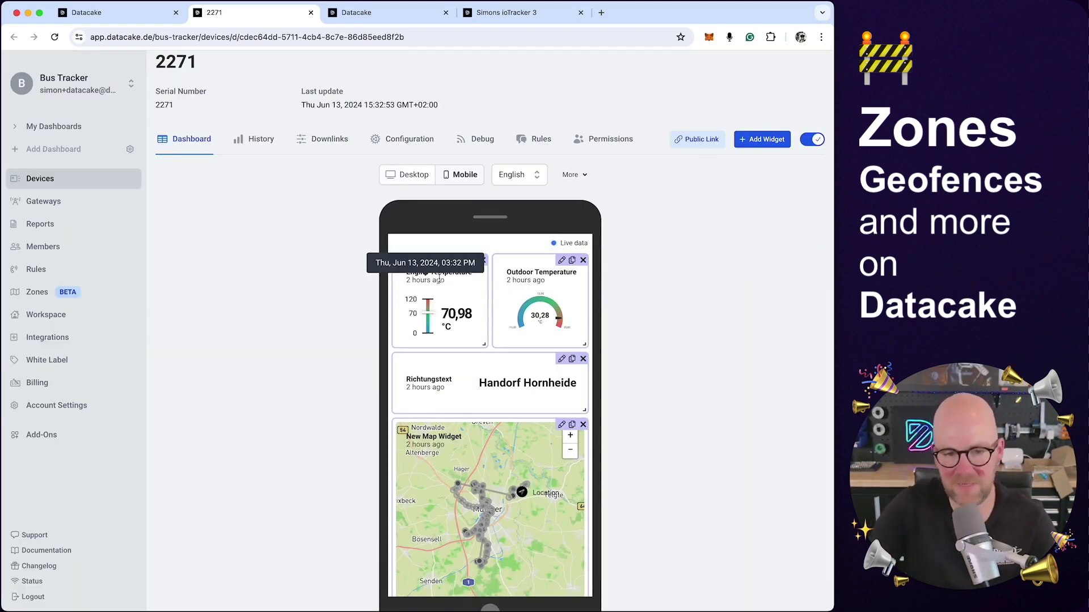
left_click(811, 136)
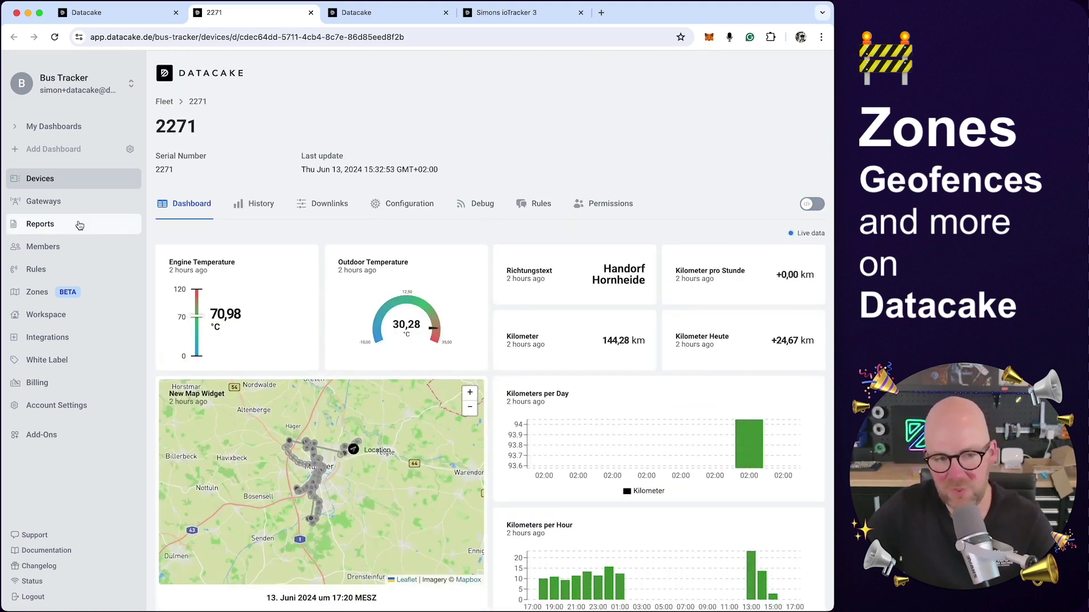
Open the Münster Innenstadt zone from the list of zones and preview the details of Bus - 1554
left_click(37, 292)
left_click(247, 177)
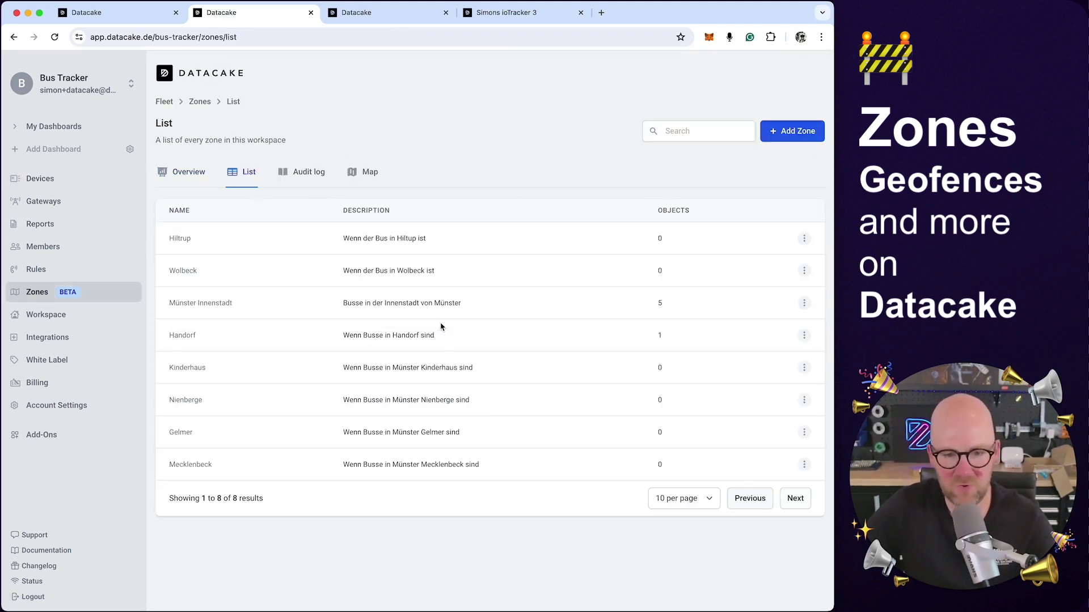
left_click(219, 306)
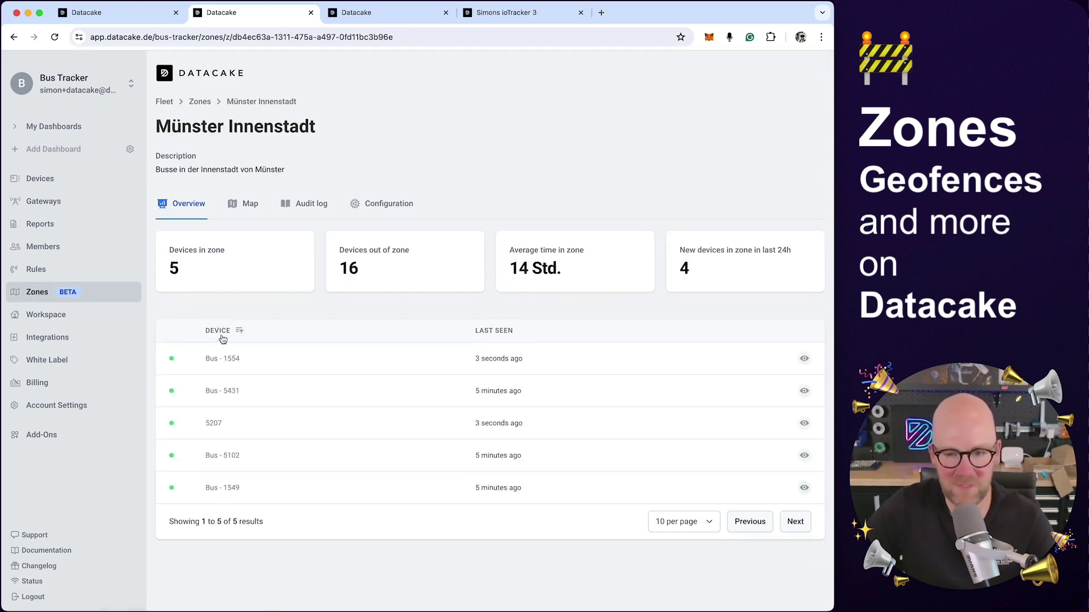
left_click(804, 360)
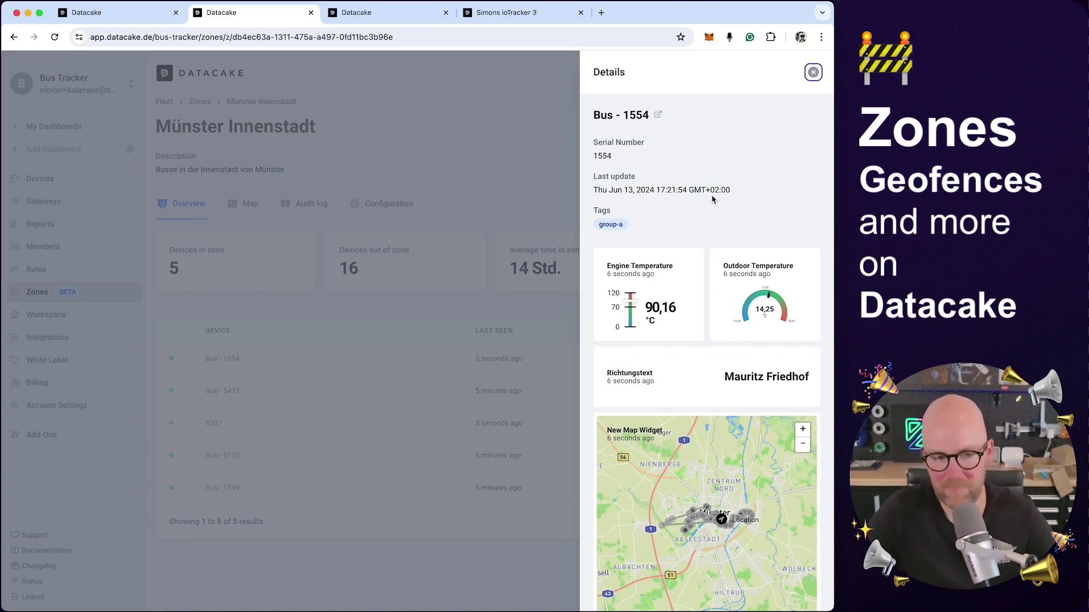
left_click(518, 170)
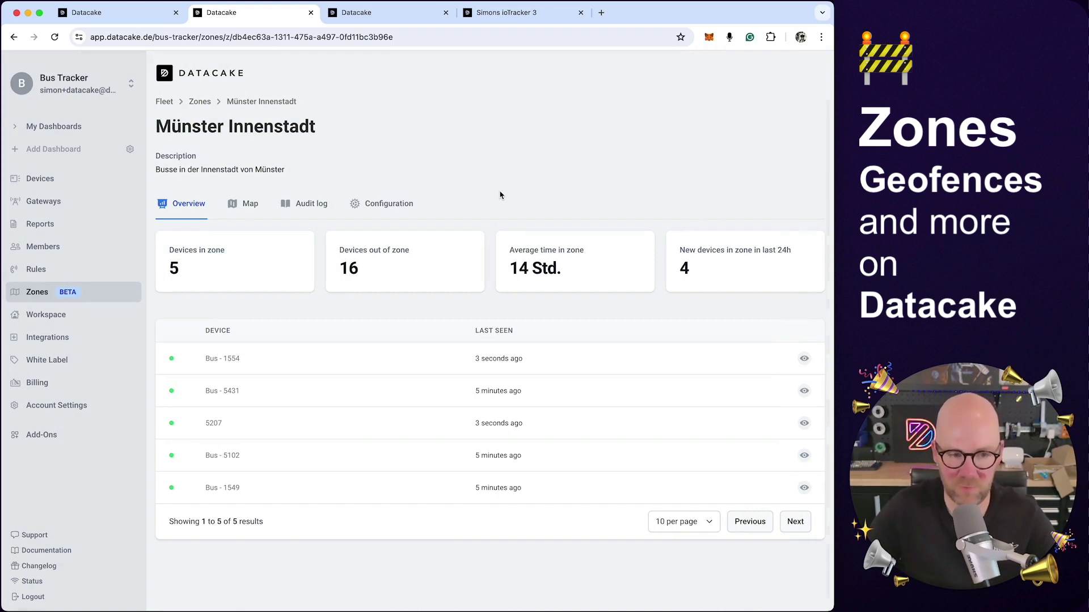
Review Münster Innenstadt's entry and exit audit log, and compare its overview with its zone map
left_click(316, 210)
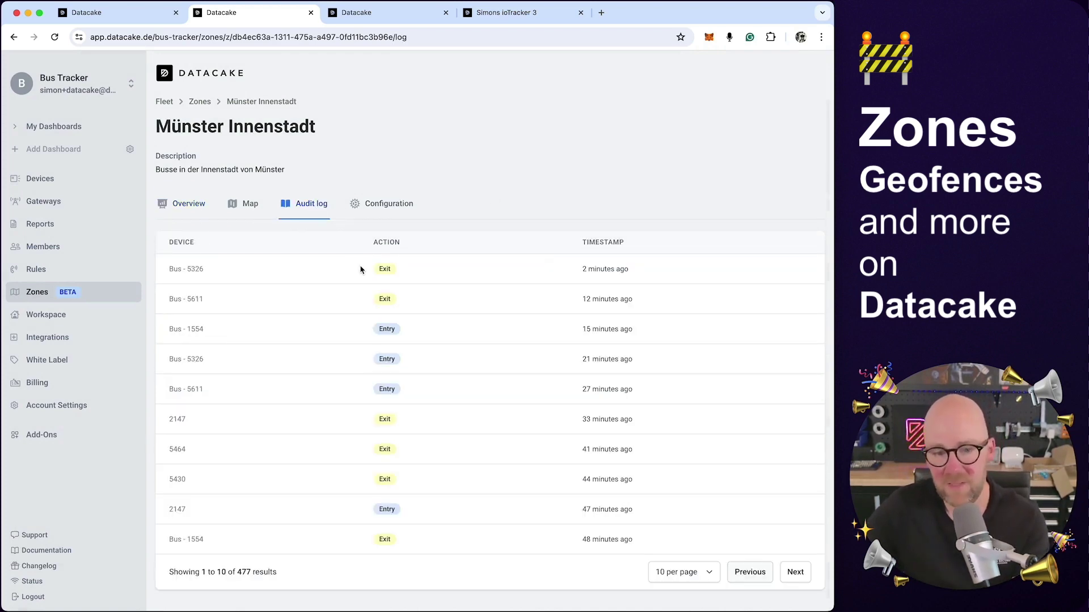
left_click(205, 213)
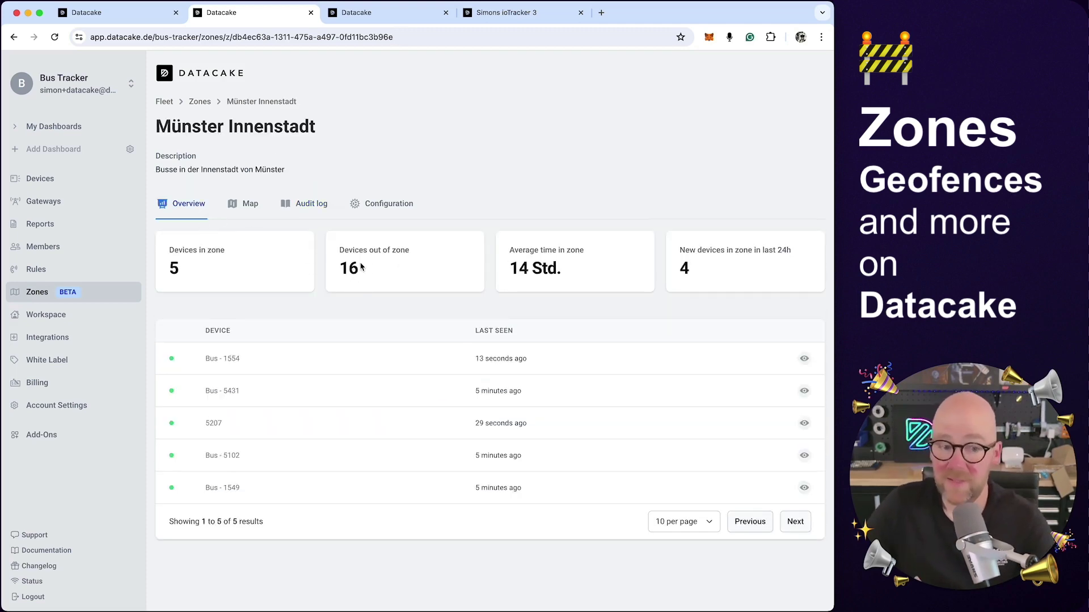
left_click(250, 205)
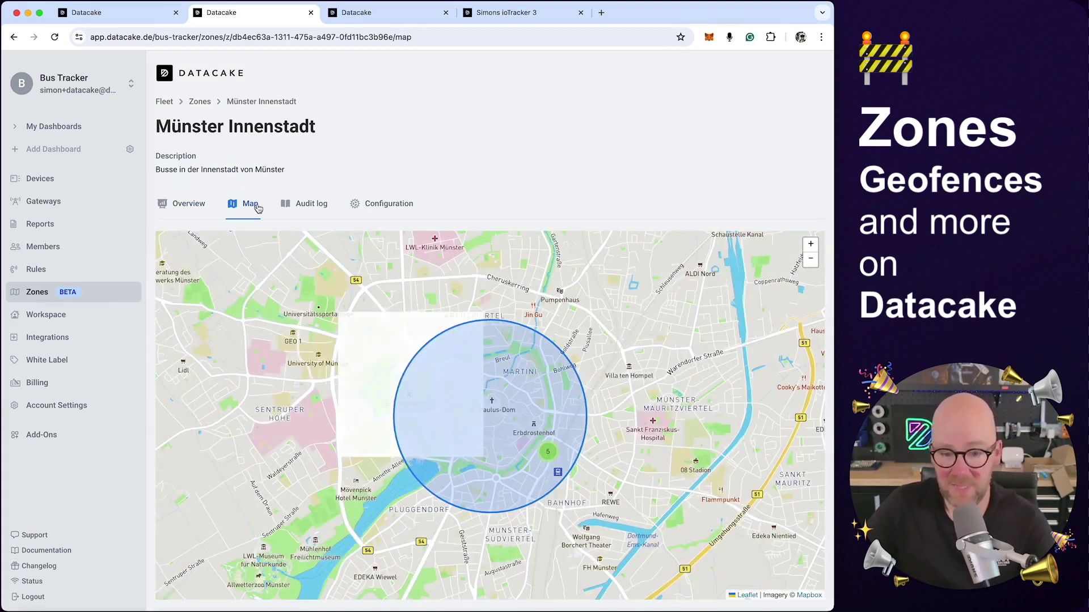